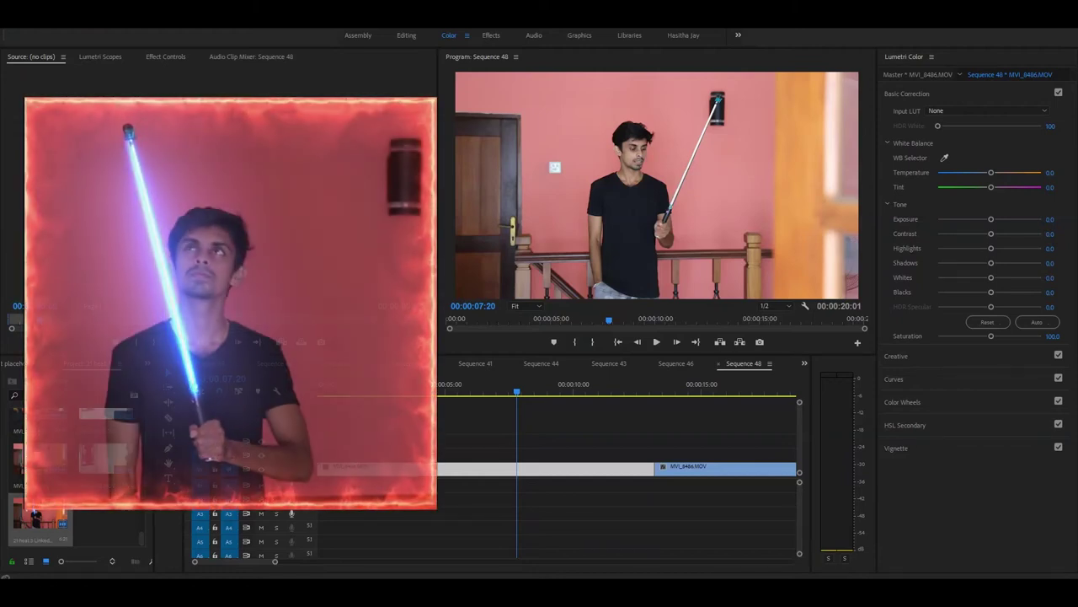
Preview the finished saber shot in Sequence 46
click(676, 364)
click(625, 390)
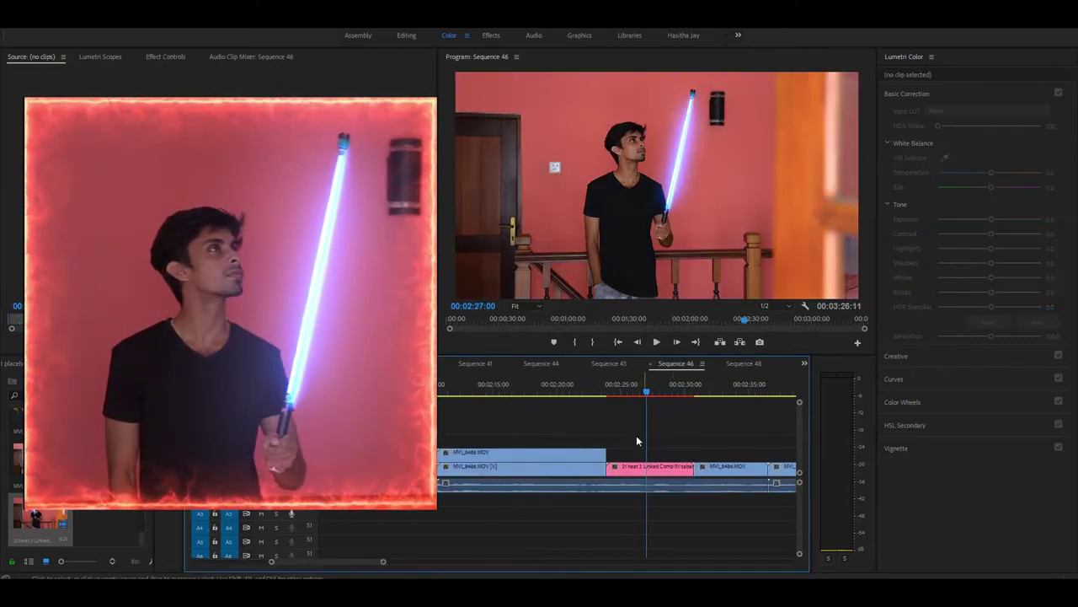
drag(624, 390, 632, 423)
Return to Sequence 48 and move to a later frame of the stick clip
click(741, 363)
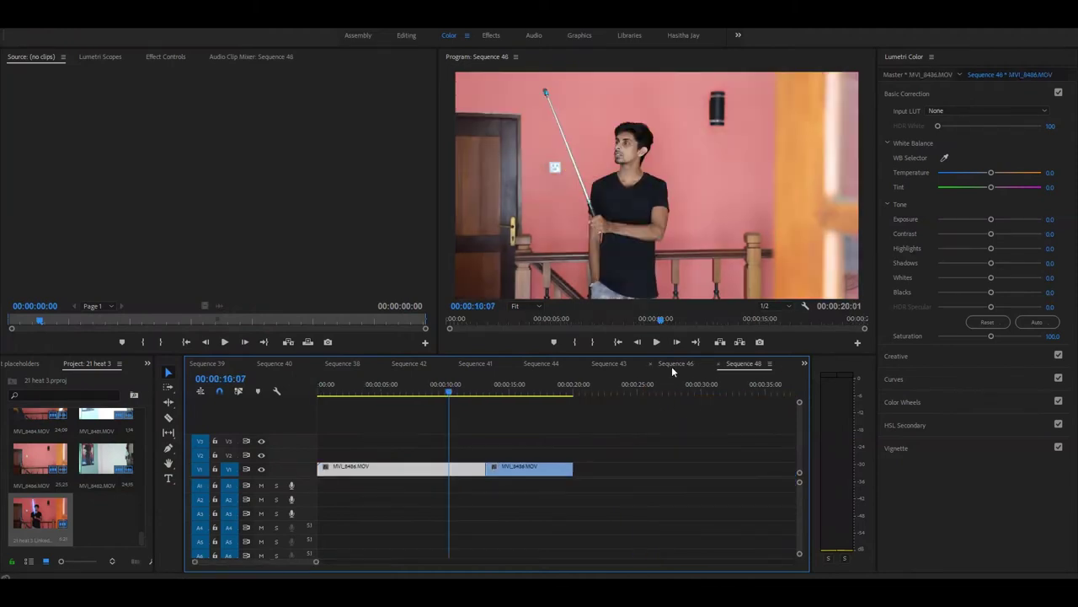
click(510, 390)
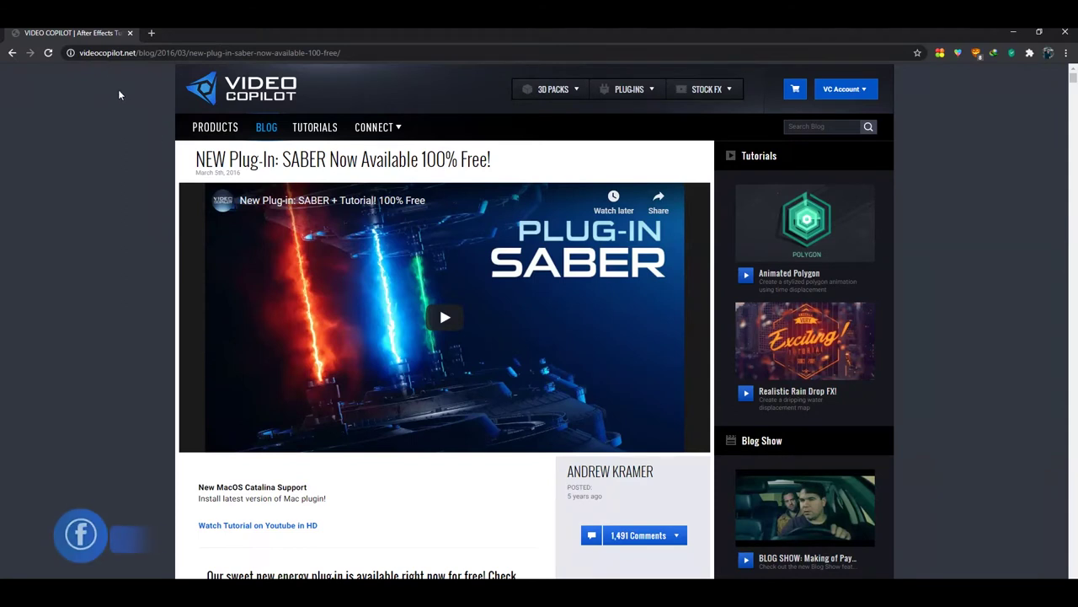
scroll(388, 246, down, 4)
scroll(494, 304, up, 4)
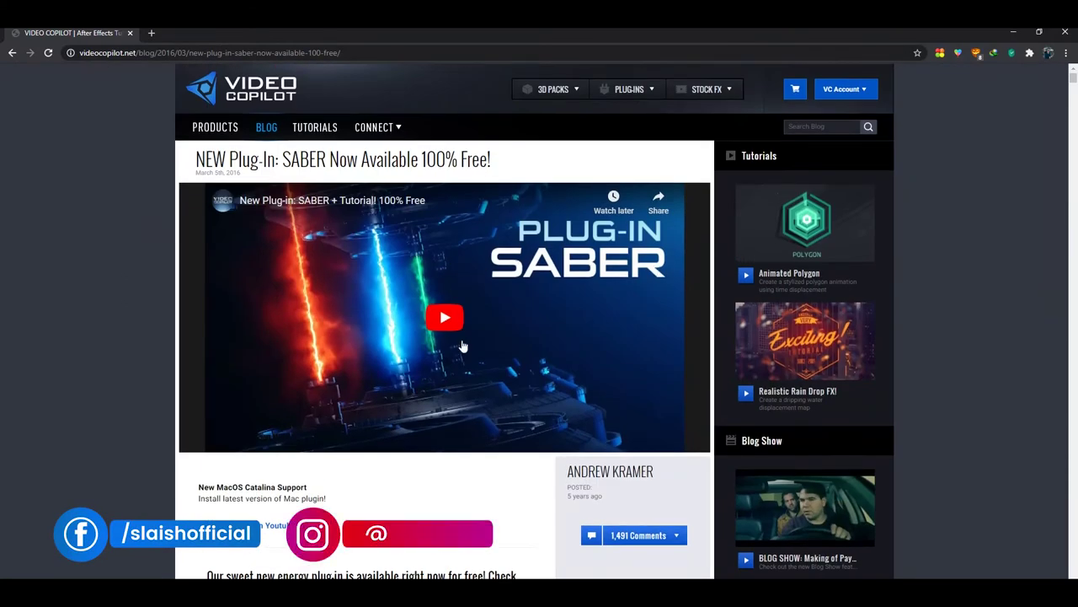
scroll(472, 337, down, 5)
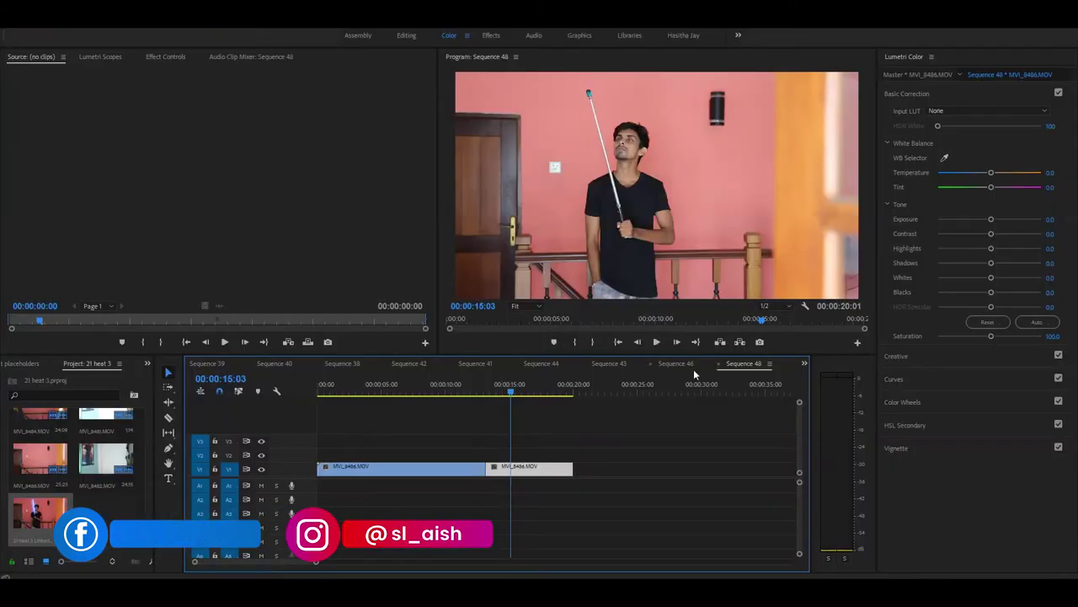
Show the saber result in Sequence 46 again, scrubbing back through the shot
click(689, 363)
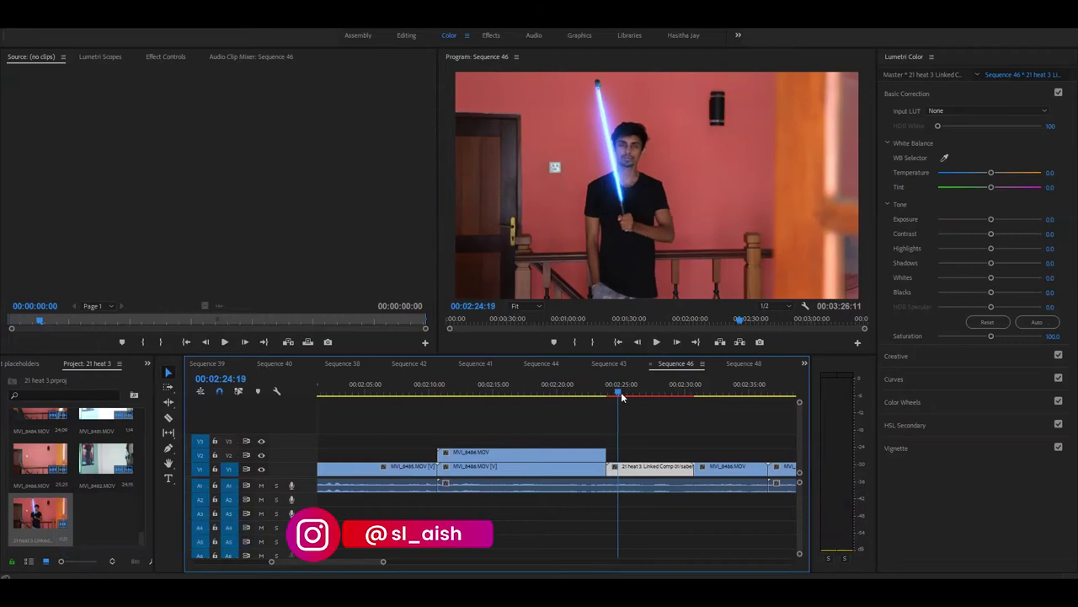
drag(662, 401, 629, 411)
click(637, 426)
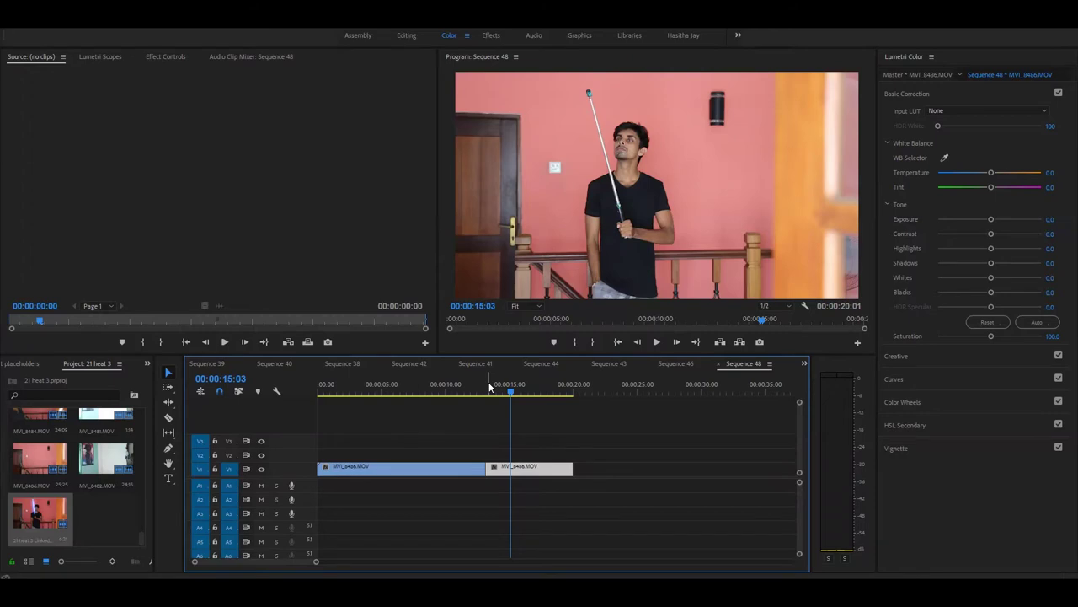
Replace the MVI_8486 stick clip with an After Effects composition, viewed at frame 23 at 50%
drag(492, 383, 519, 429)
right_click(522, 467)
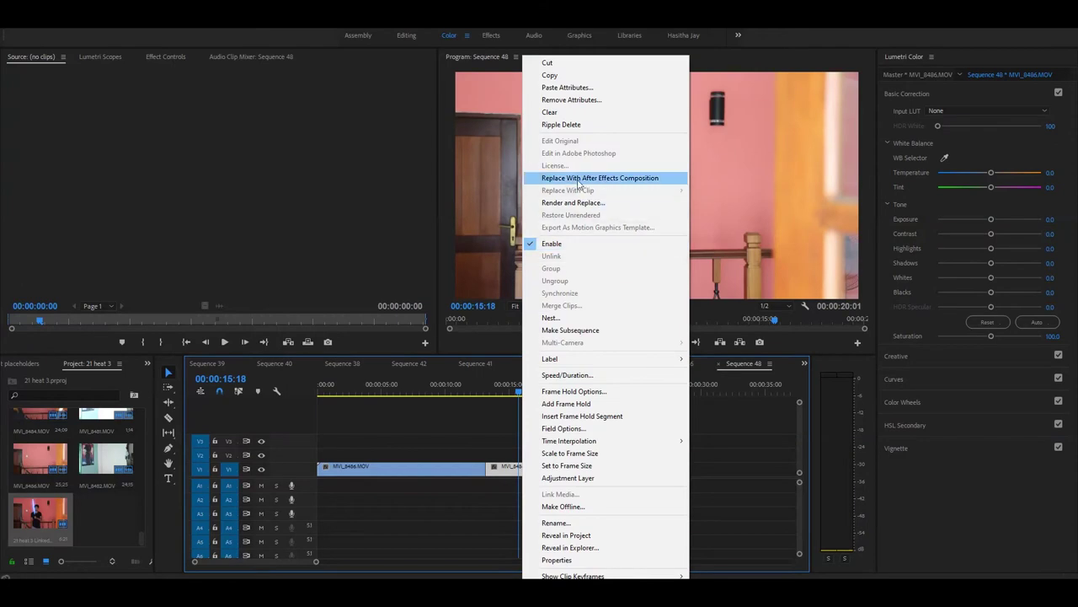
click(578, 182)
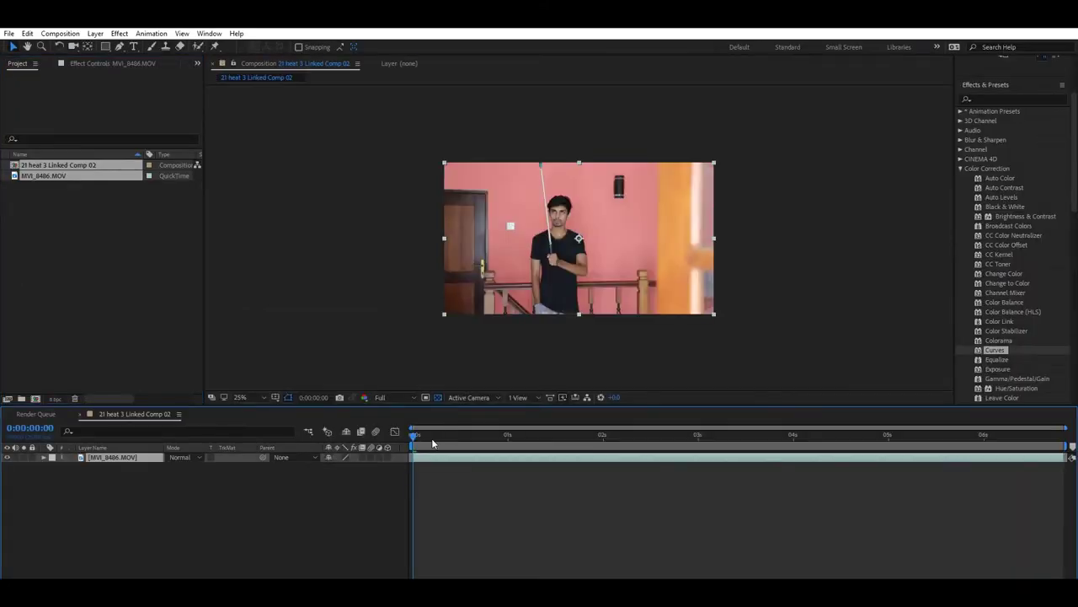
click(501, 435)
key(.)
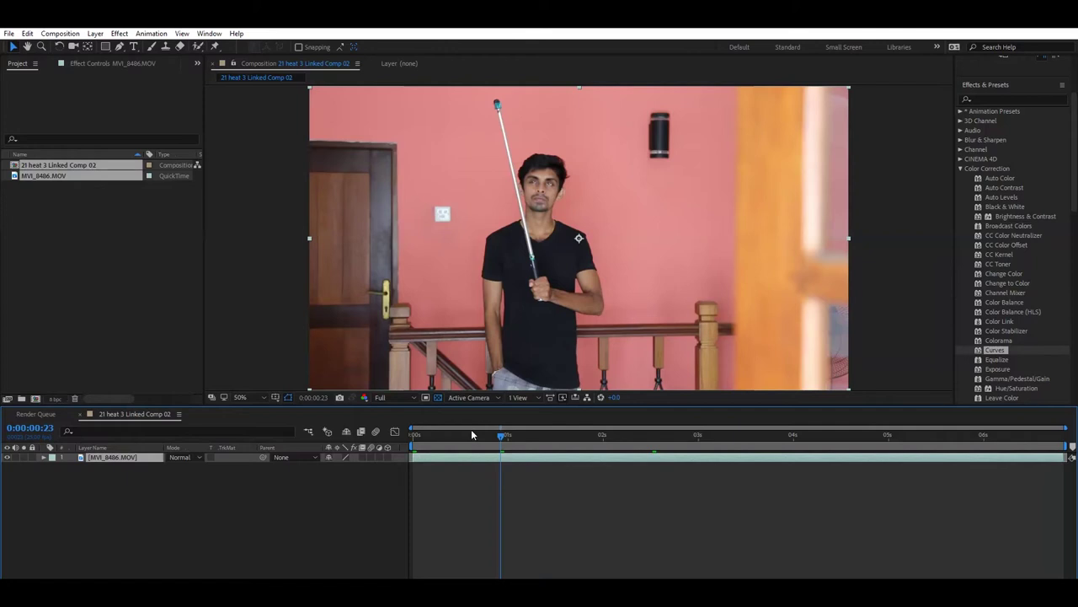
Start a motion tracker on MVI_8486.MOV from the composition's first frame
drag(464, 436, 293, 460)
right_click(122, 462)
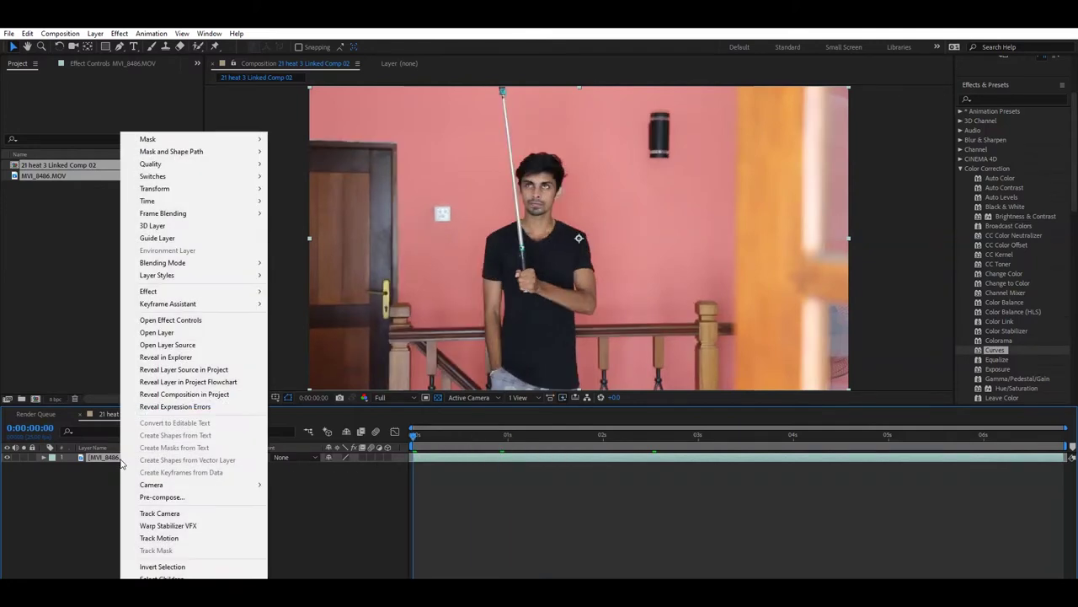
click(160, 538)
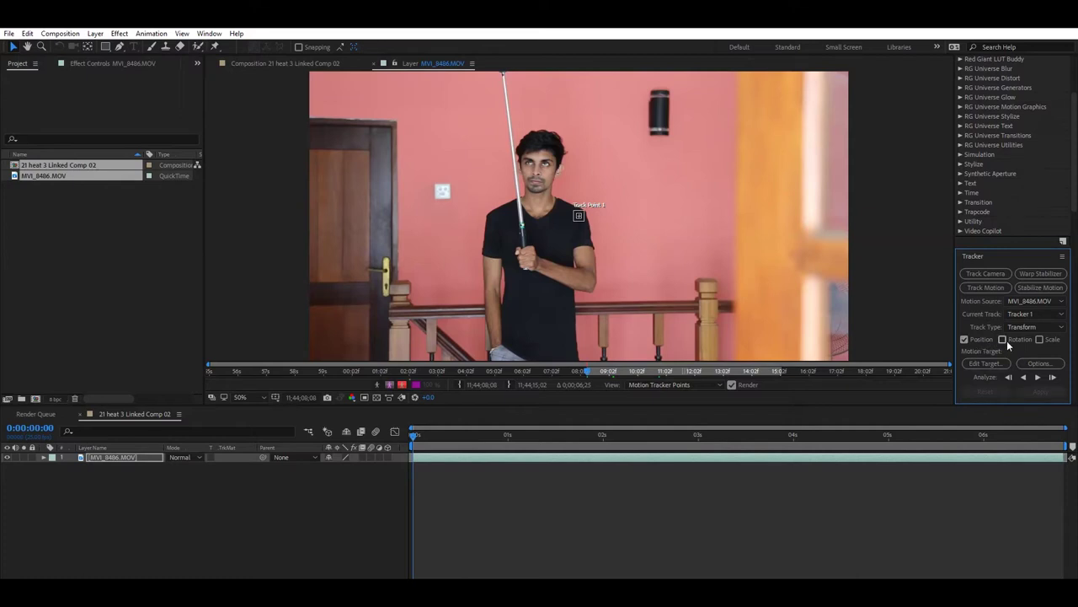
Place Track Point 1 on the pole's teal marker
drag(571, 221, 572, 314)
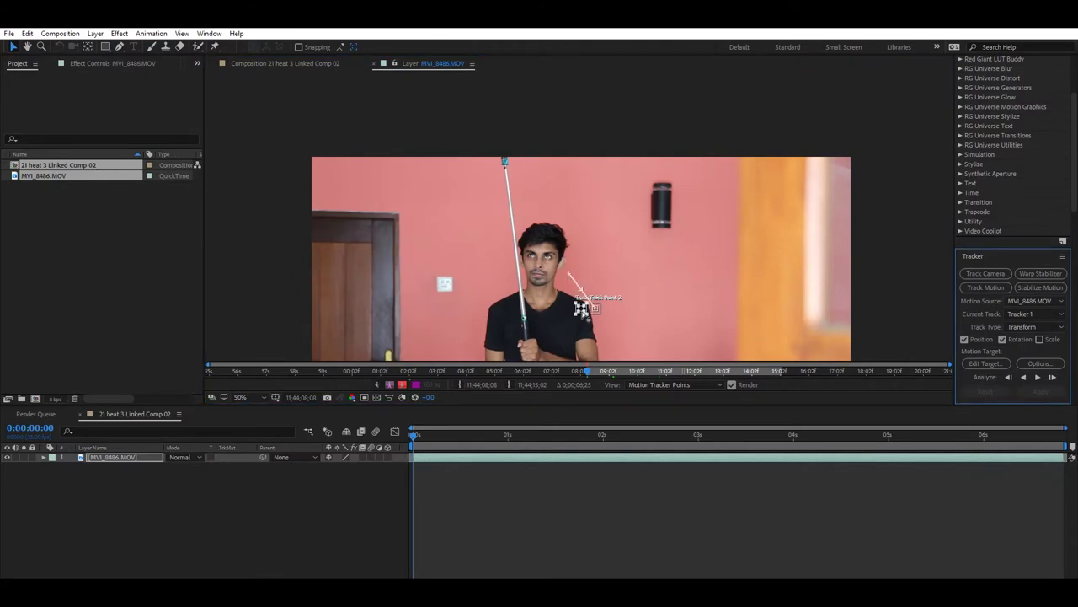
scroll(585, 310, up, 3)
drag(583, 305, 588, 321)
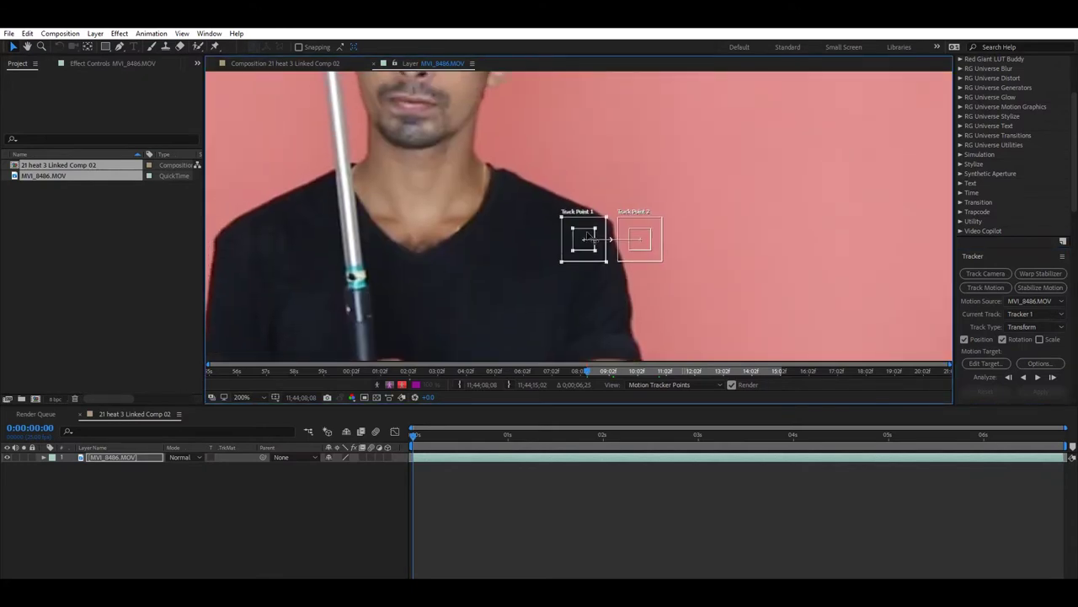
mouse_move(590, 228)
mouse_down()
mouse_move(400, 244)
mouse_move(361, 268)
mouse_up()
Move Track Point 2 onto the top of the pole and check it magnified
scroll(573, 278, down, 2)
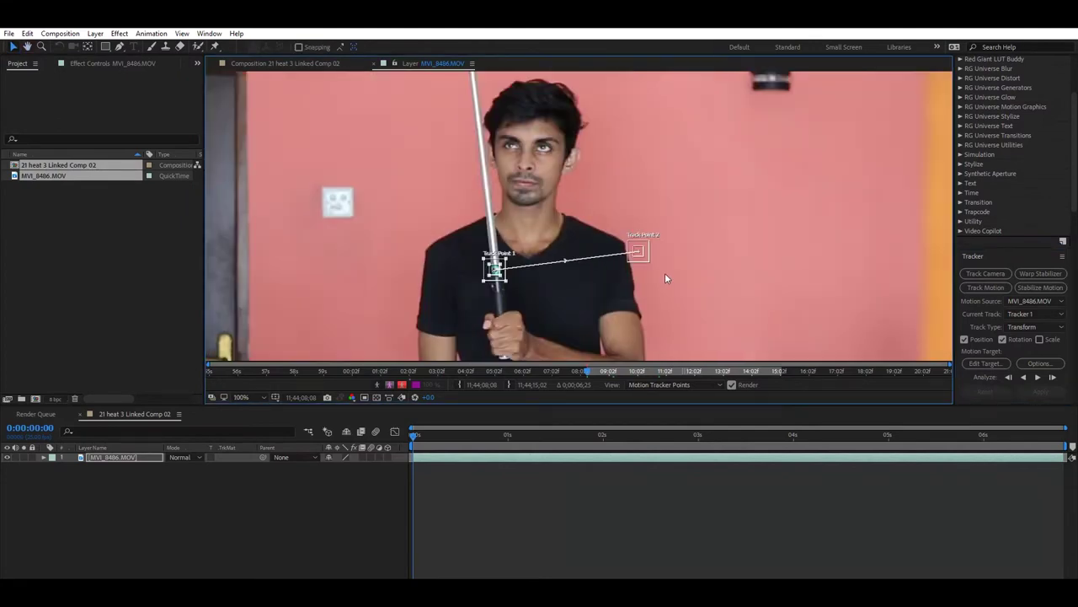
click(629, 294)
drag(629, 296, 502, 141)
key(period)
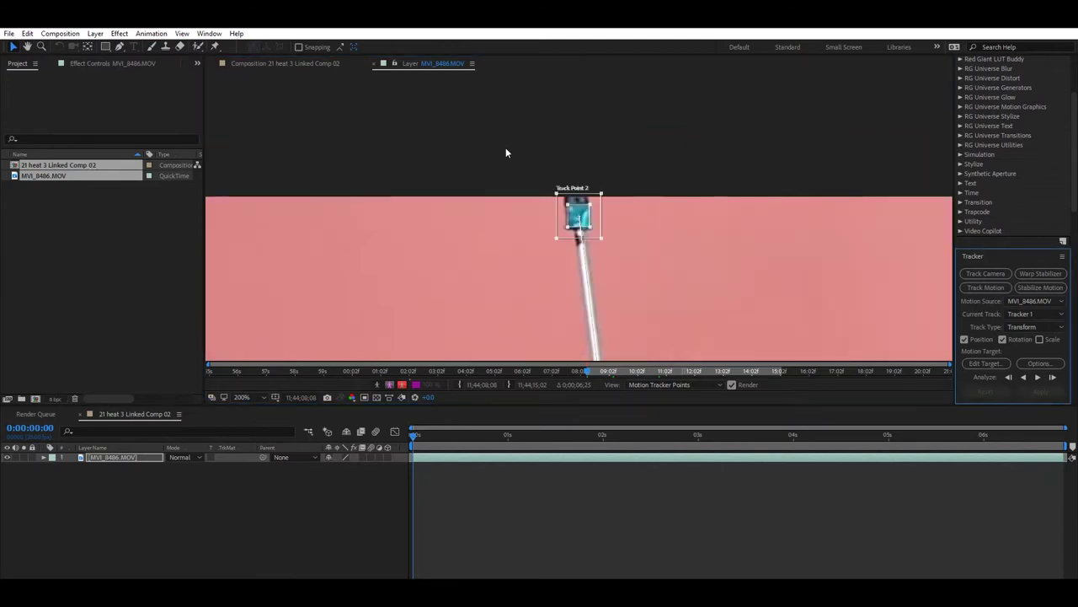
key(comma)
scroll(758, 278, down, 5)
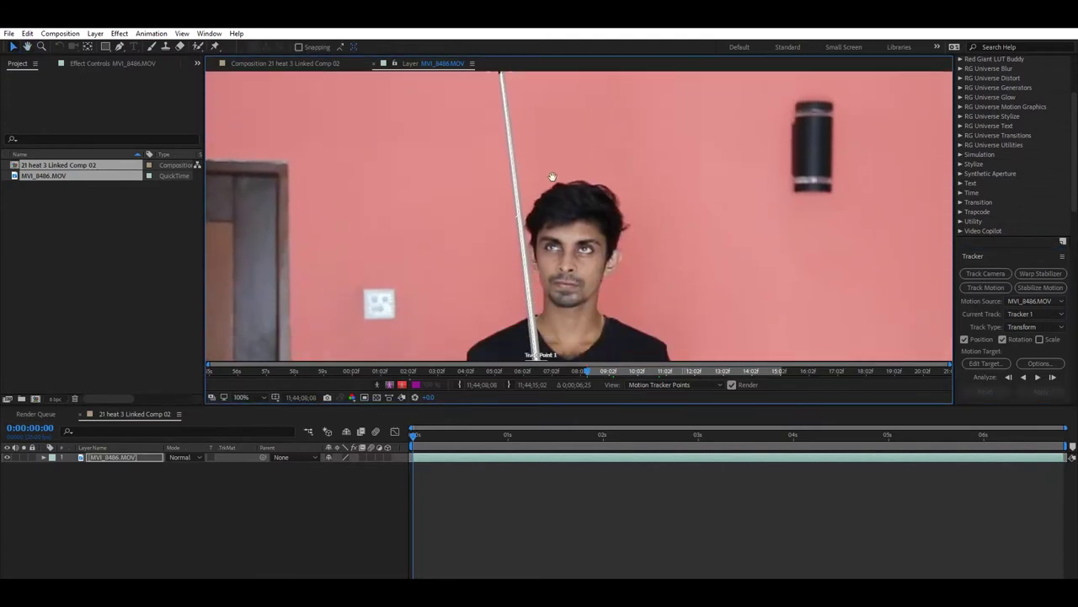
Add a Null 1 null object layer to the composition
right_click(190, 505)
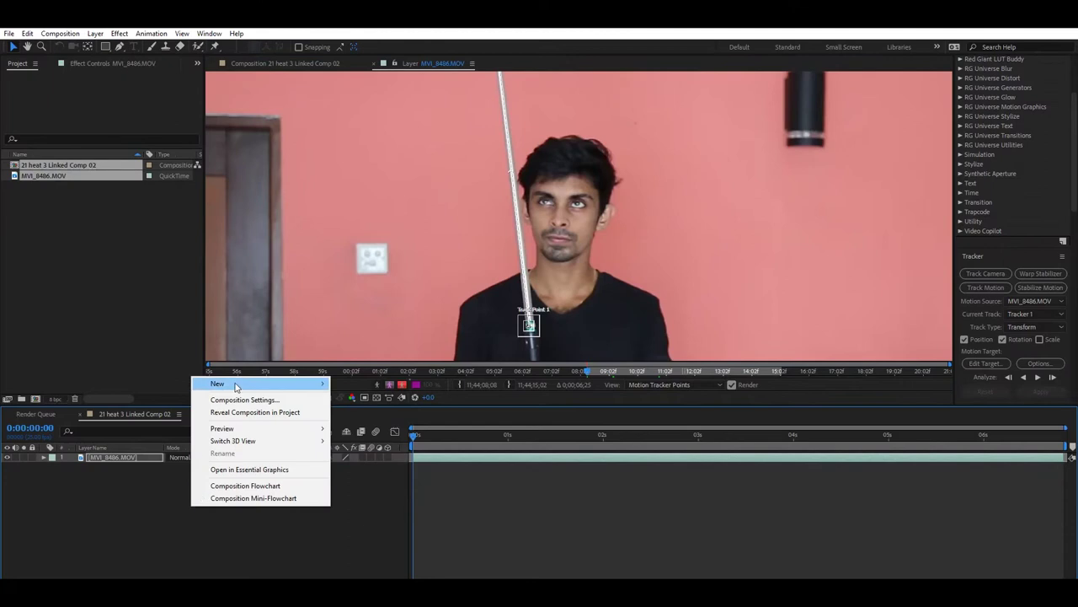
mouse_move(253, 384)
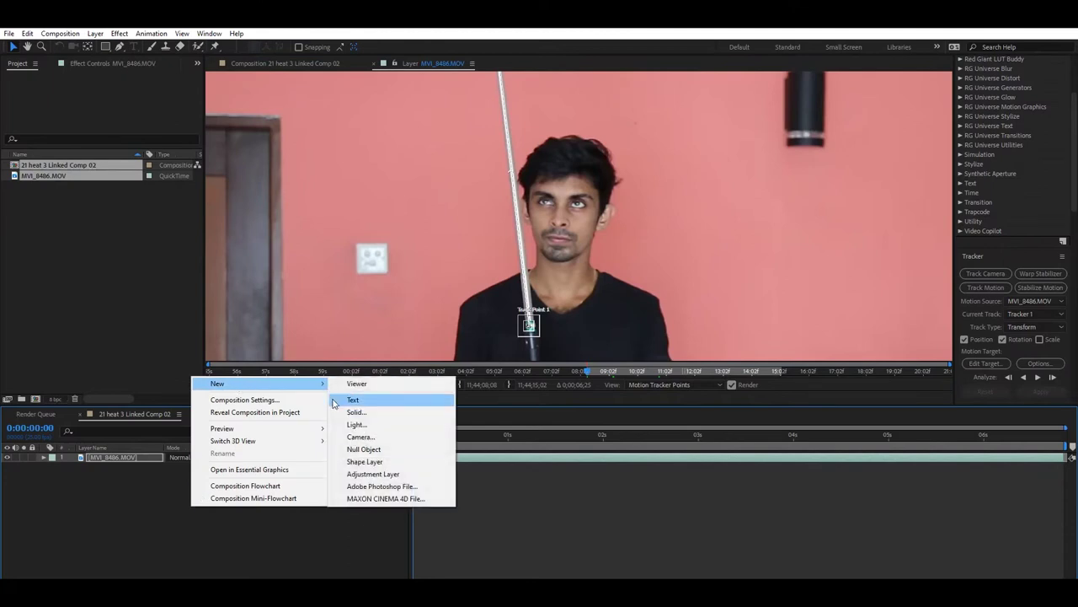
click(363, 449)
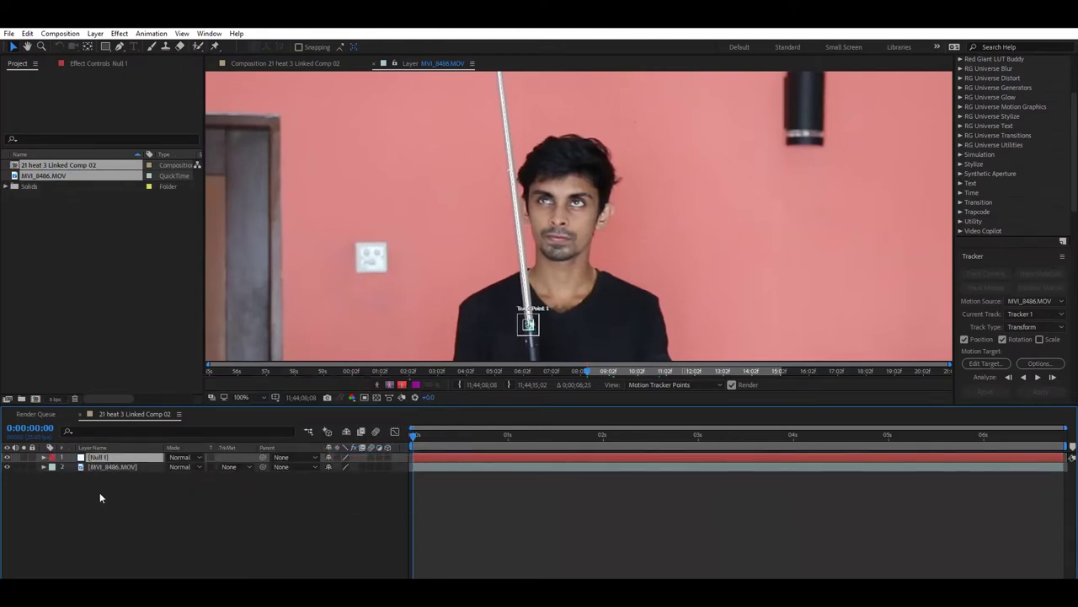
Set Null 1 as the motion target for the footage's tracker
click(113, 466)
click(998, 362)
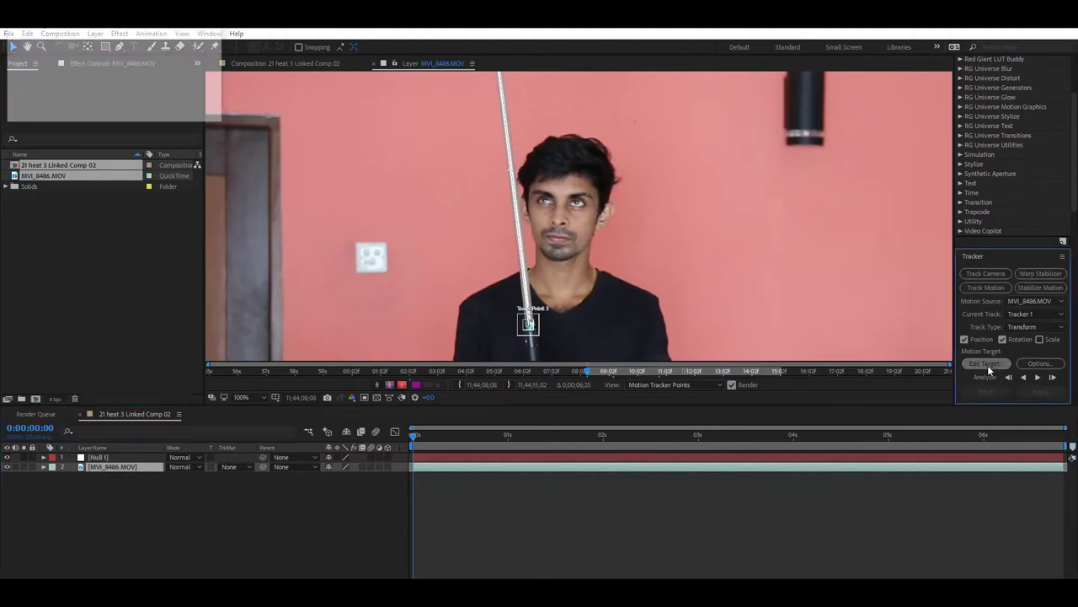
drag(544, 240, 554, 196)
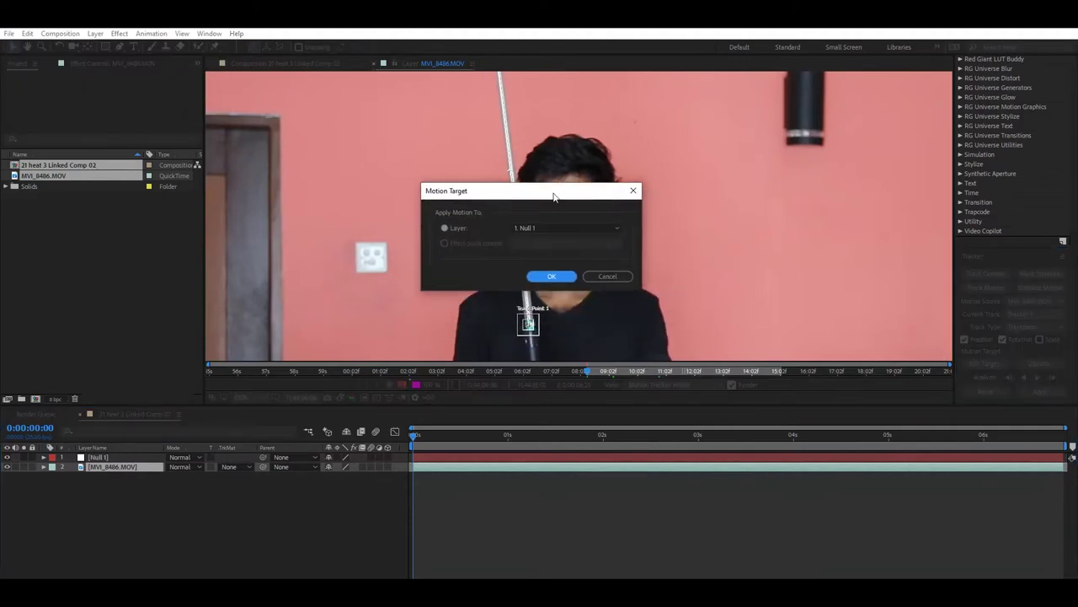
click(545, 227)
click(544, 240)
click(552, 276)
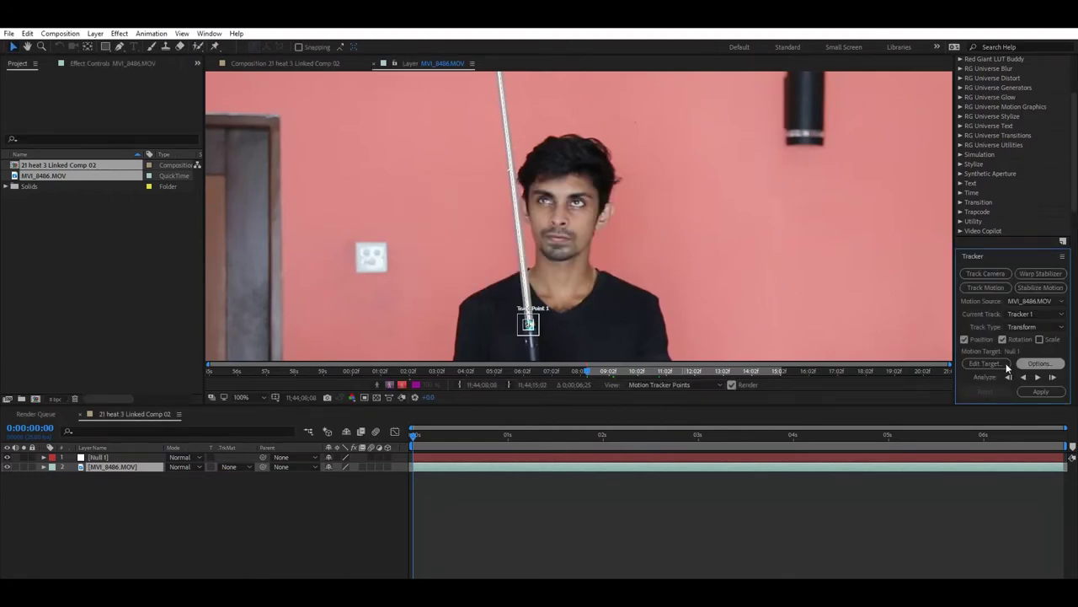
Analyze the track forward, then inspect the track paths around 2 seconds
key(comma)
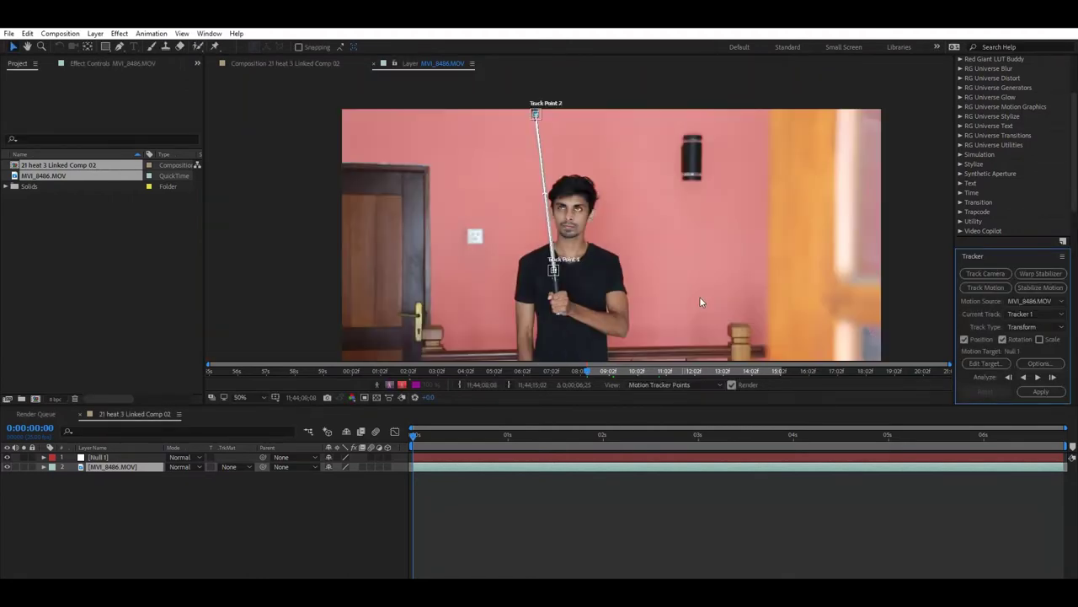
click(1039, 378)
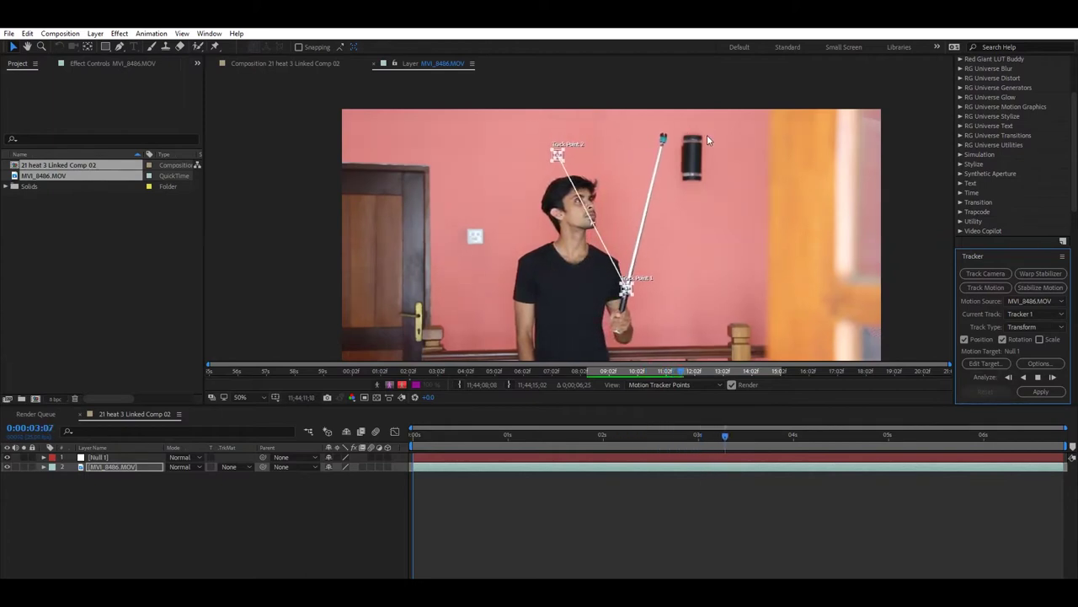
drag(710, 442, 666, 459)
scroll(579, 204, up, 2)
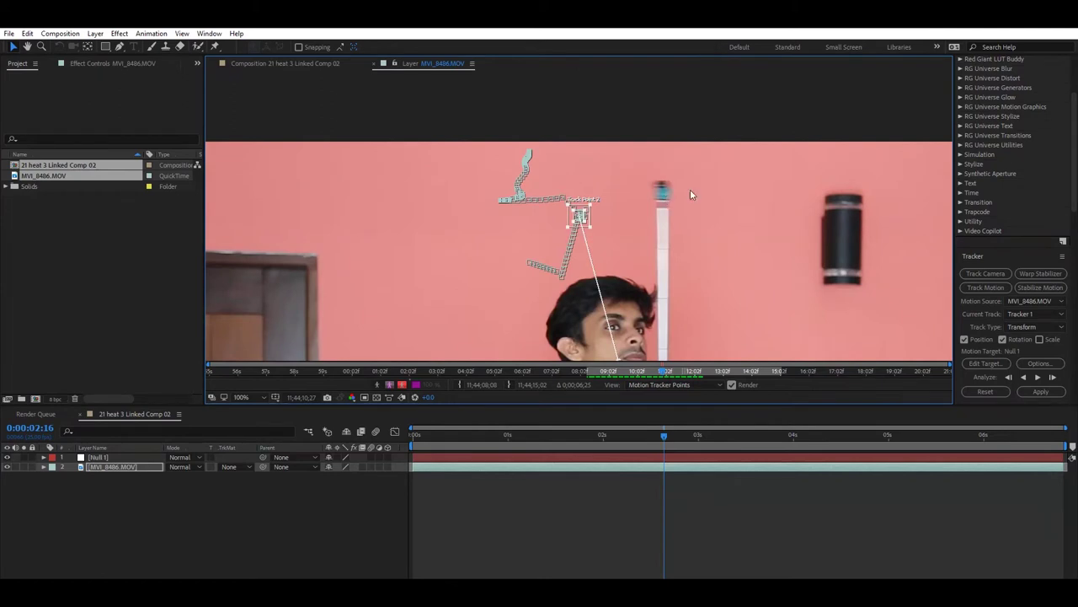
scroll(690, 194, up, 1)
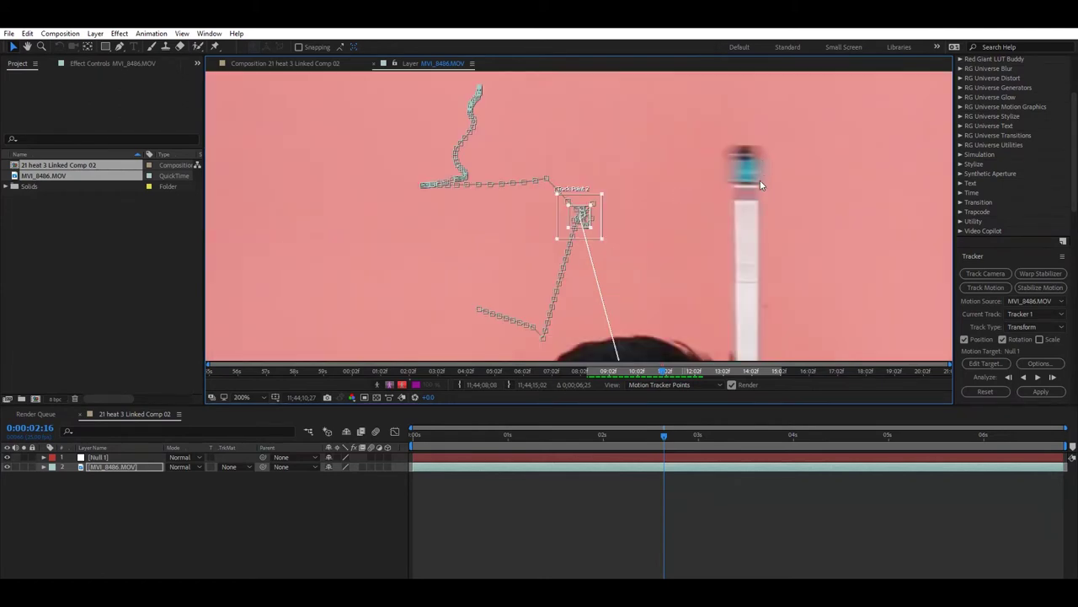
drag(747, 227, 702, 172)
Expand MVI_8486.MOV's Motion Trackers group to reveal Tracker 1 at an earlier frame
scroll(698, 296, down, 1)
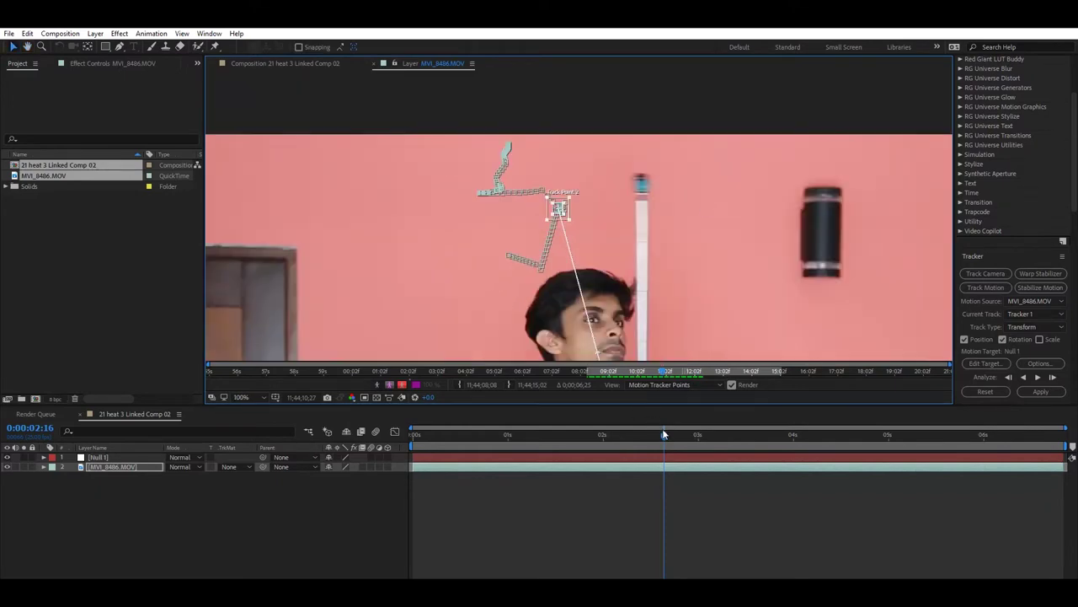
drag(664, 433, 622, 440)
click(43, 466)
click(53, 477)
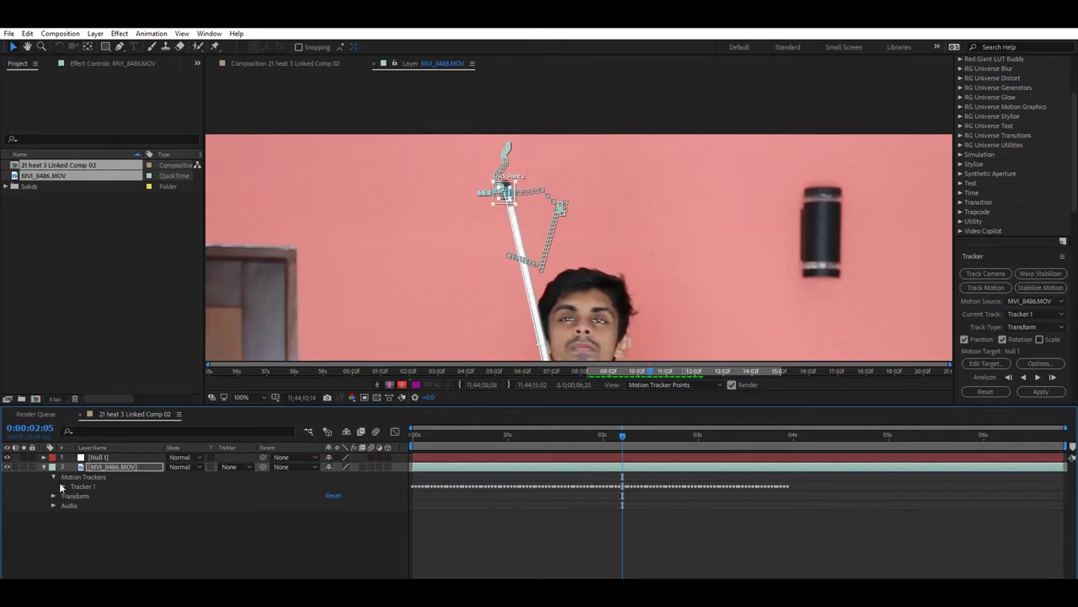
Twirl open Tracker 1 and scrub frames to check the tracked points
click(62, 487)
drag(604, 436, 644, 460)
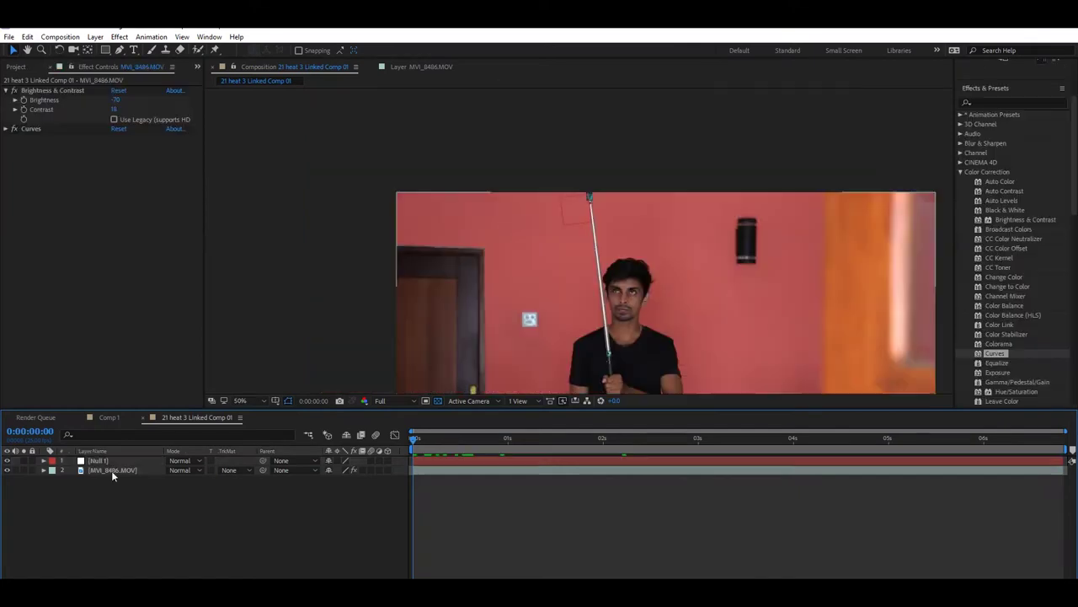
Add a new white solid layer, White Solid 7
right_click(116, 496)
mouse_move(188, 376)
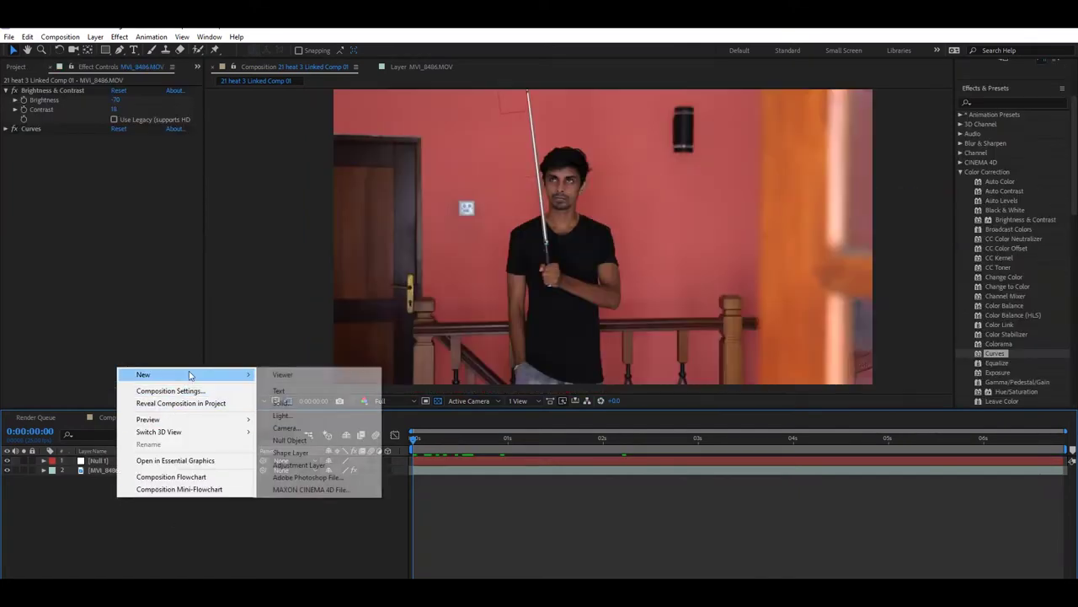
click(282, 404)
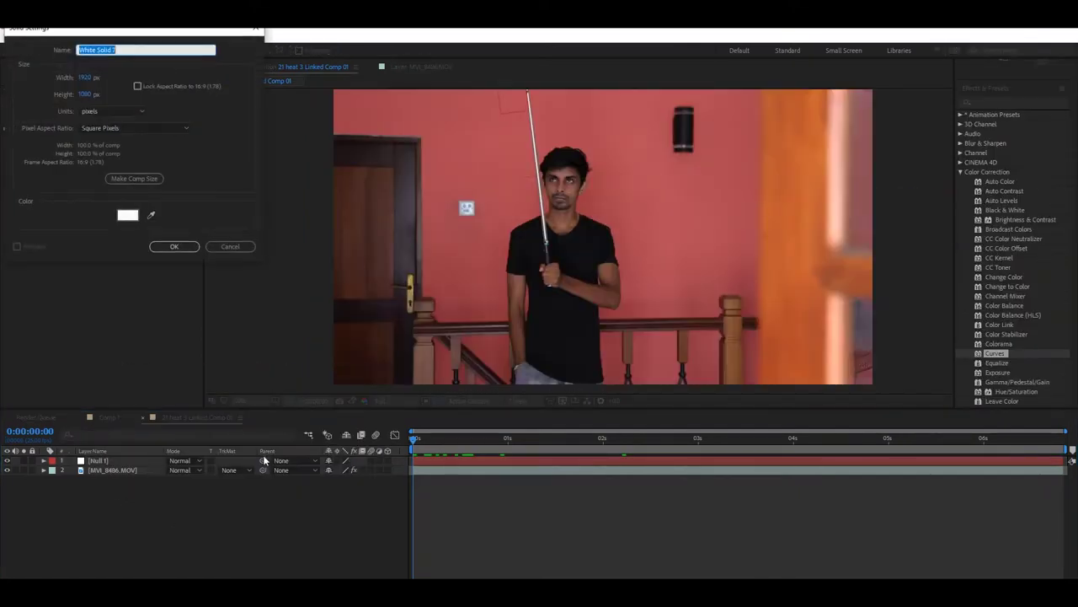
click(175, 248)
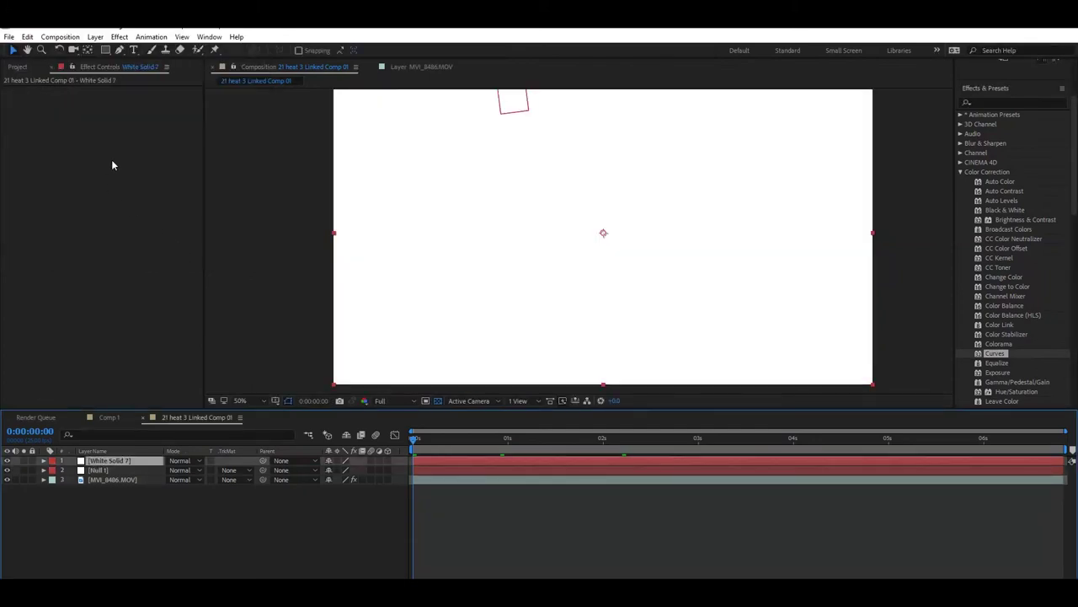
Add a new mask to the solid via Layer > Mask > New Mask
click(97, 37)
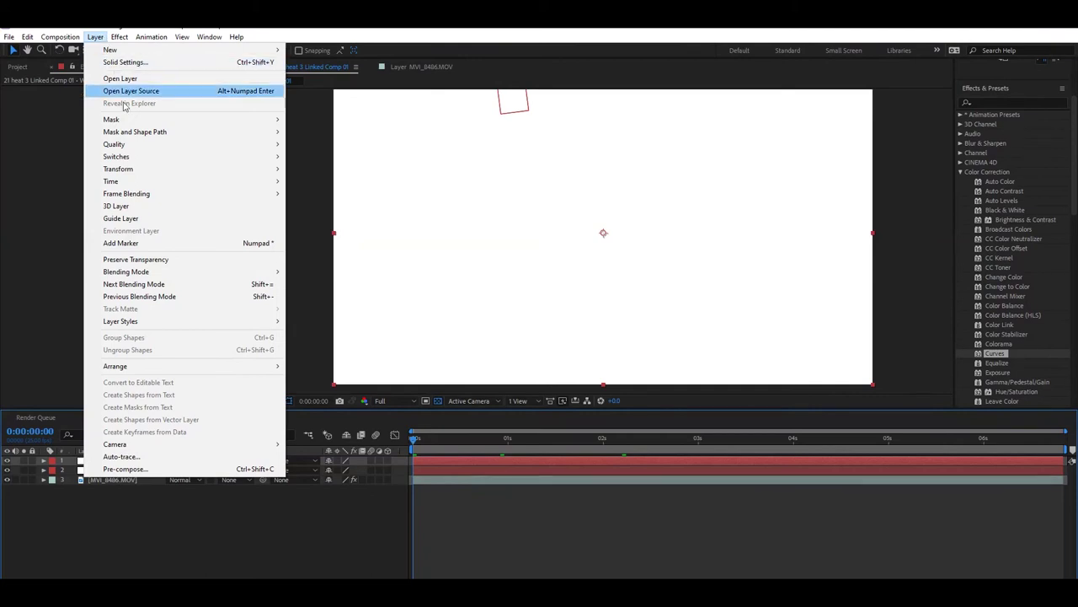
mouse_move(131, 123)
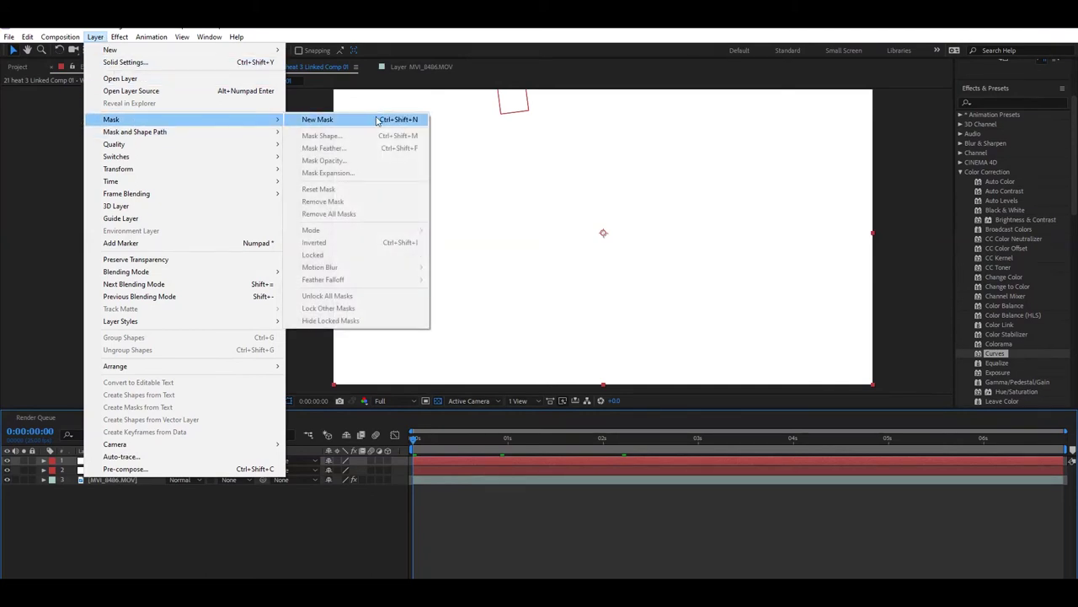
click(378, 120)
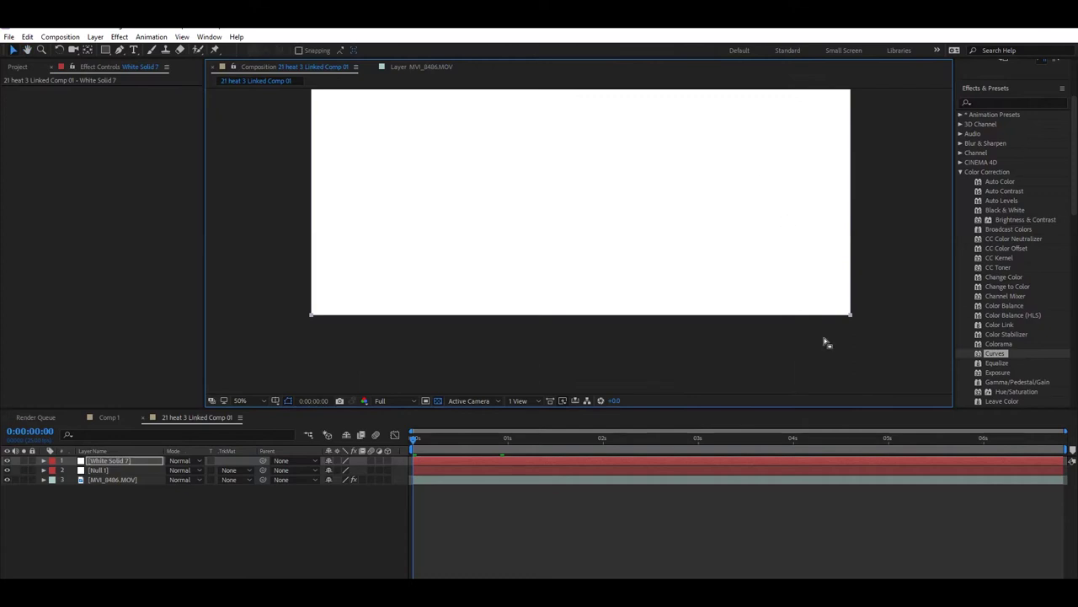
Apply the Video Copilot Saber effect to White Solid 7
click(128, 461)
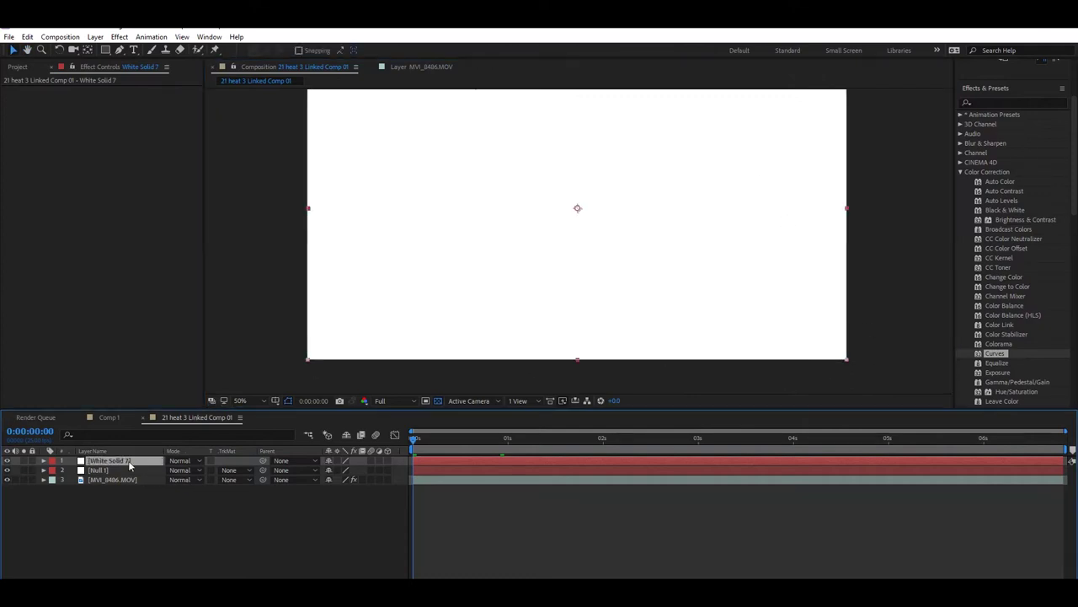
right_click(133, 462)
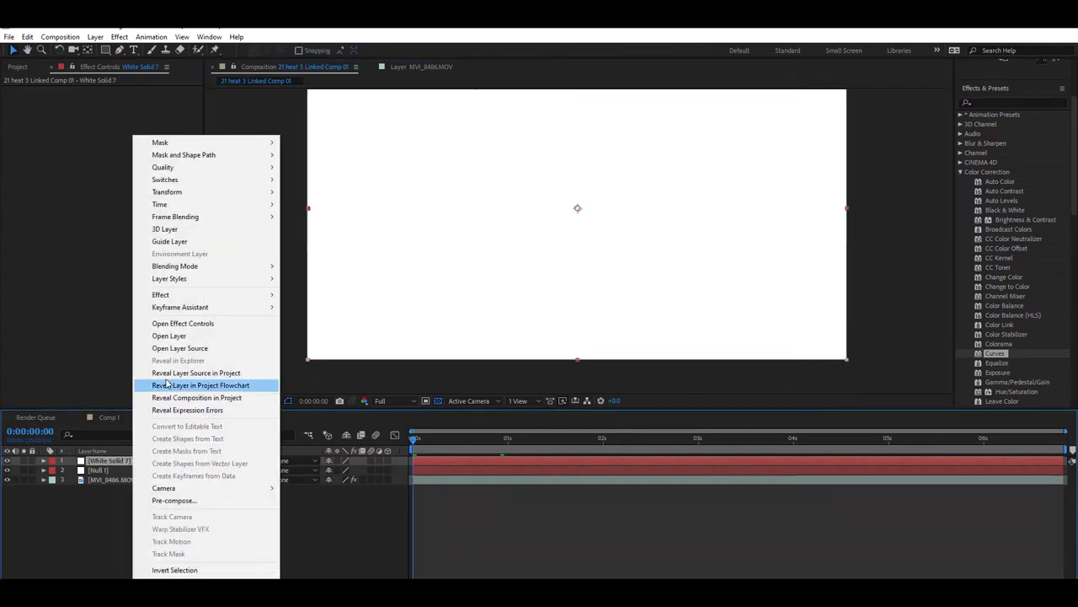
mouse_move(183, 302)
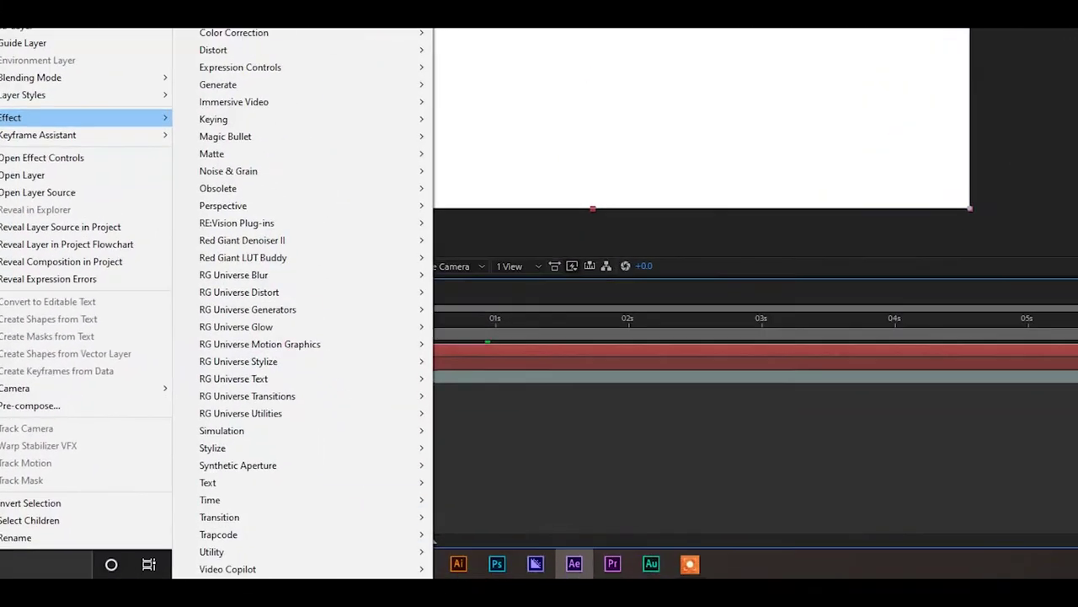
mouse_move(429, 606)
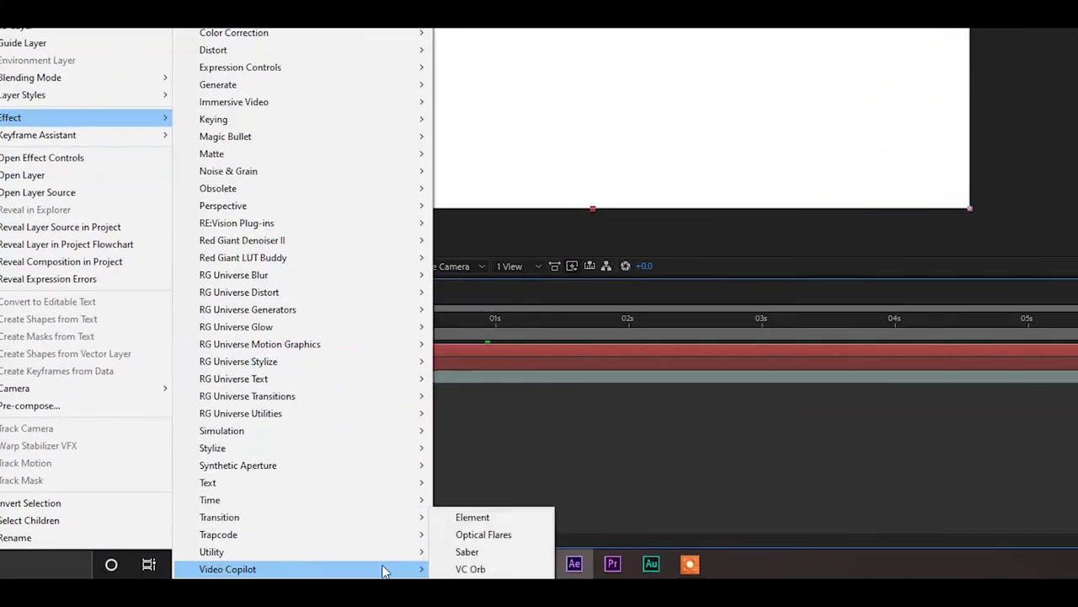
click(479, 554)
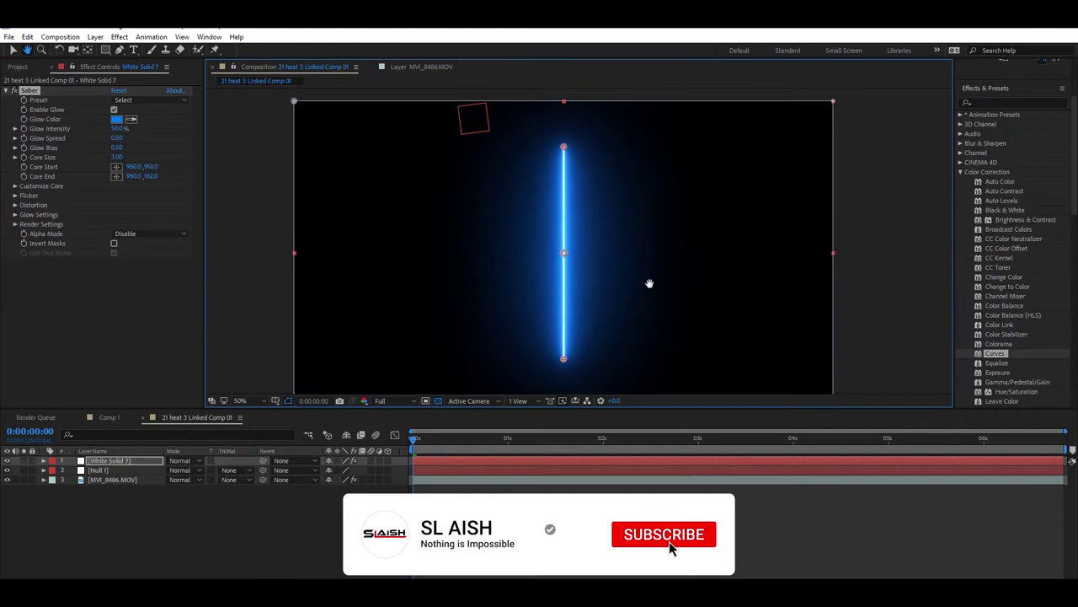
Try the Saber presets Cellular, Energy, Fire and Myst, then return to Default
mouse_move(591, 196)
mouse_down()
mouse_move(599, 176)
mouse_move(600, 187)
mouse_up()
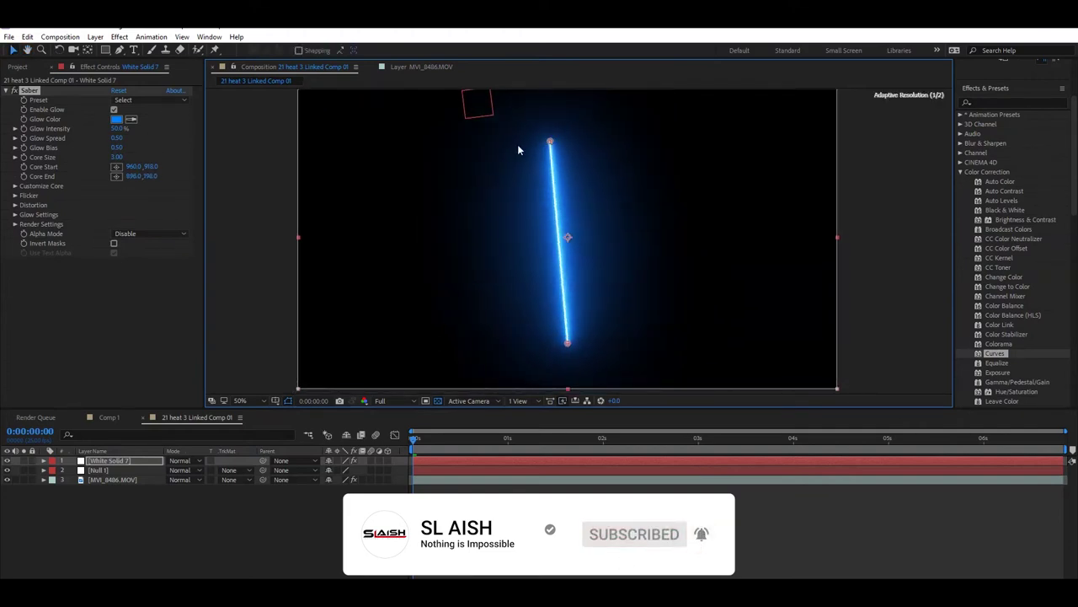
click(130, 101)
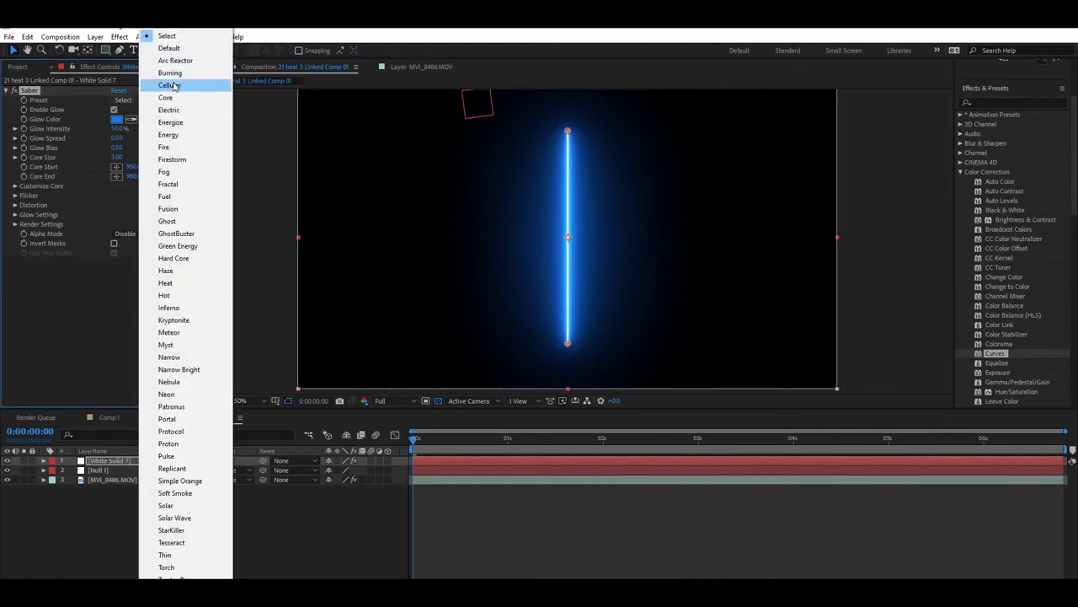
click(168, 85)
click(155, 97)
click(157, 138)
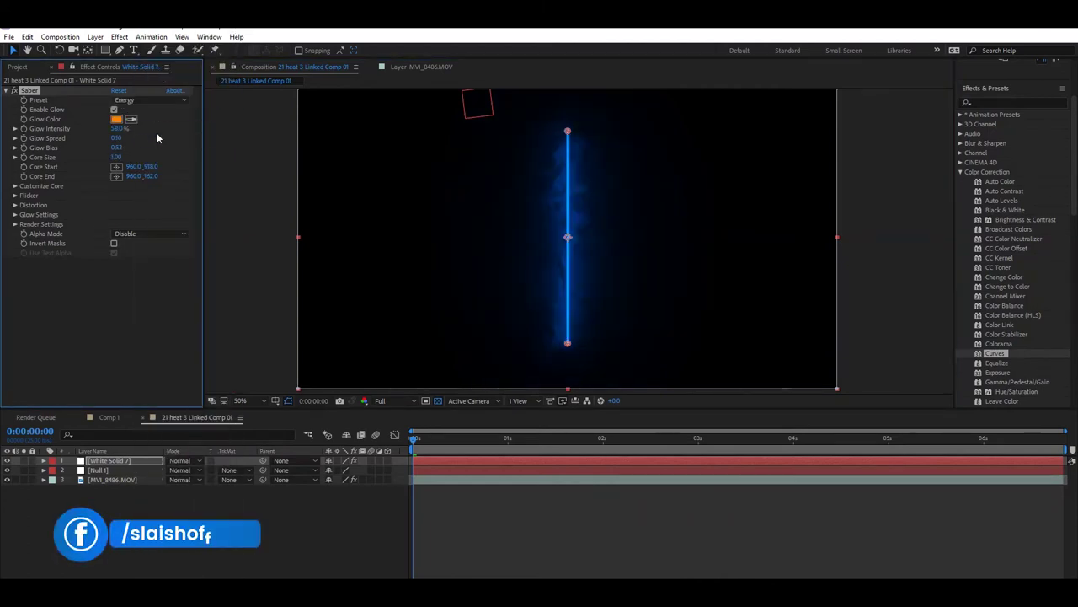
click(163, 98)
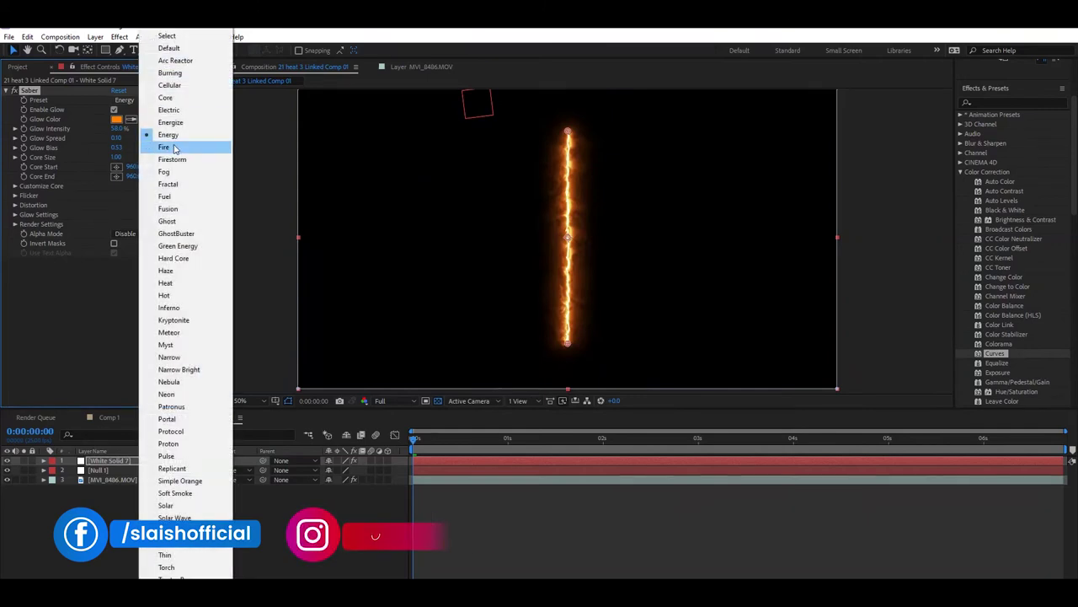
click(168, 147)
click(155, 100)
click(159, 347)
click(126, 100)
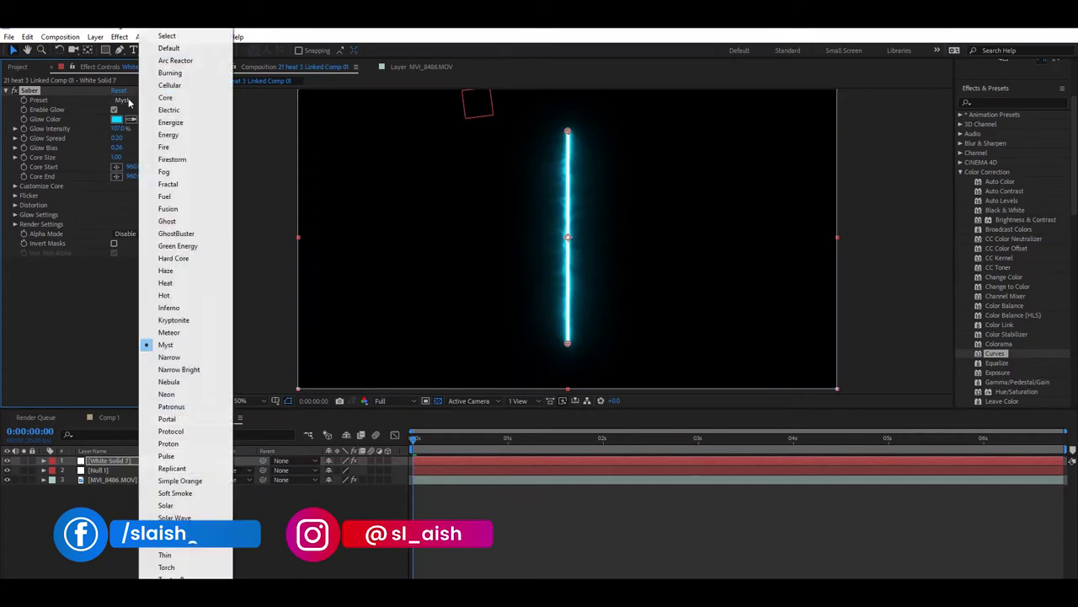
click(168, 63)
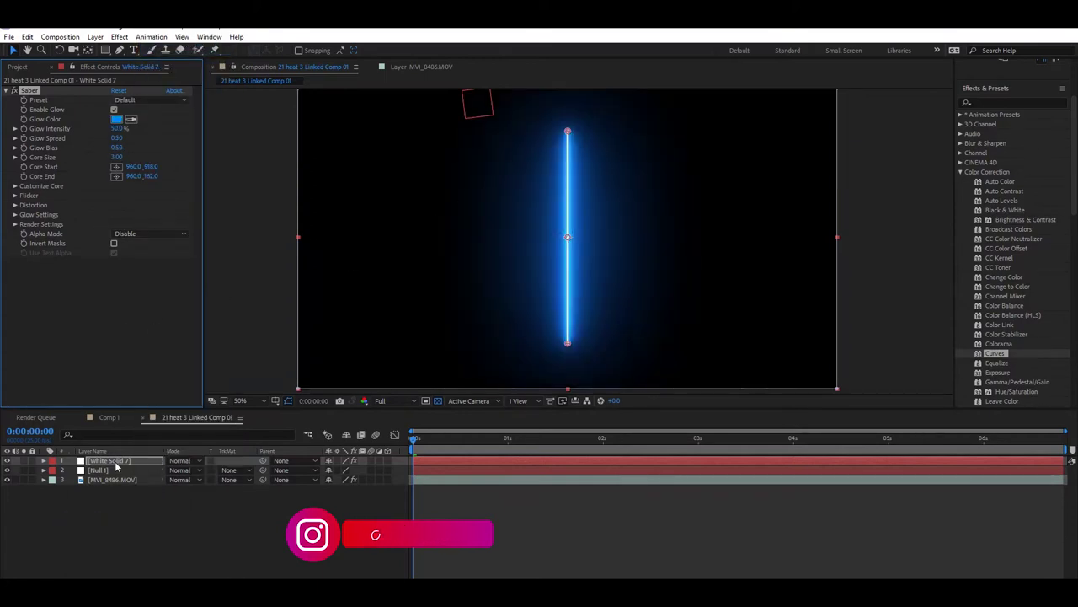
Set White Solid 7 to Add blend mode and compare it with the footage layer
click(179, 460)
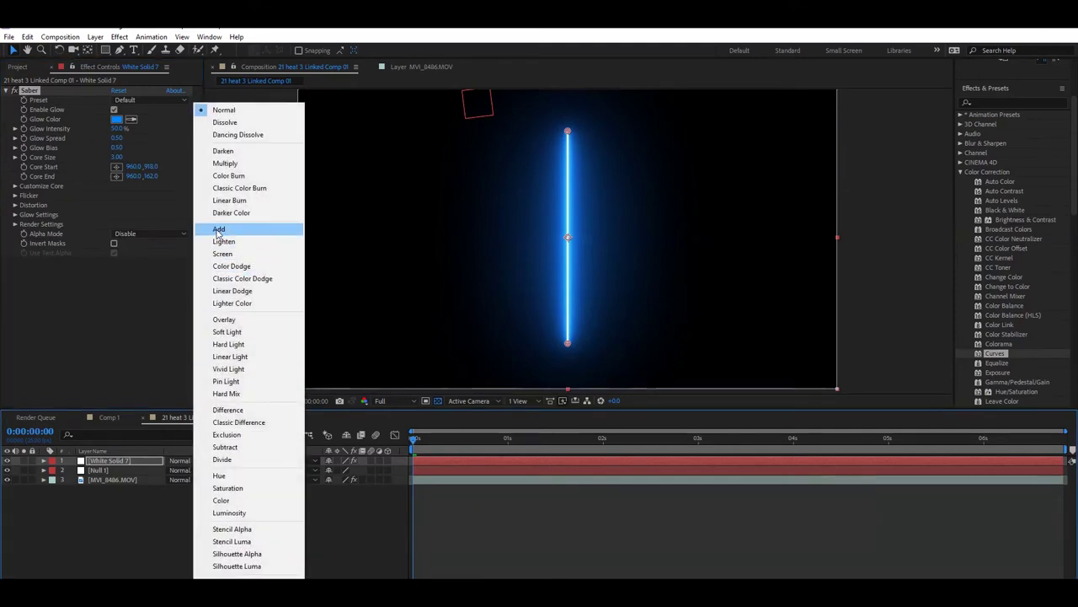
click(218, 230)
click(112, 480)
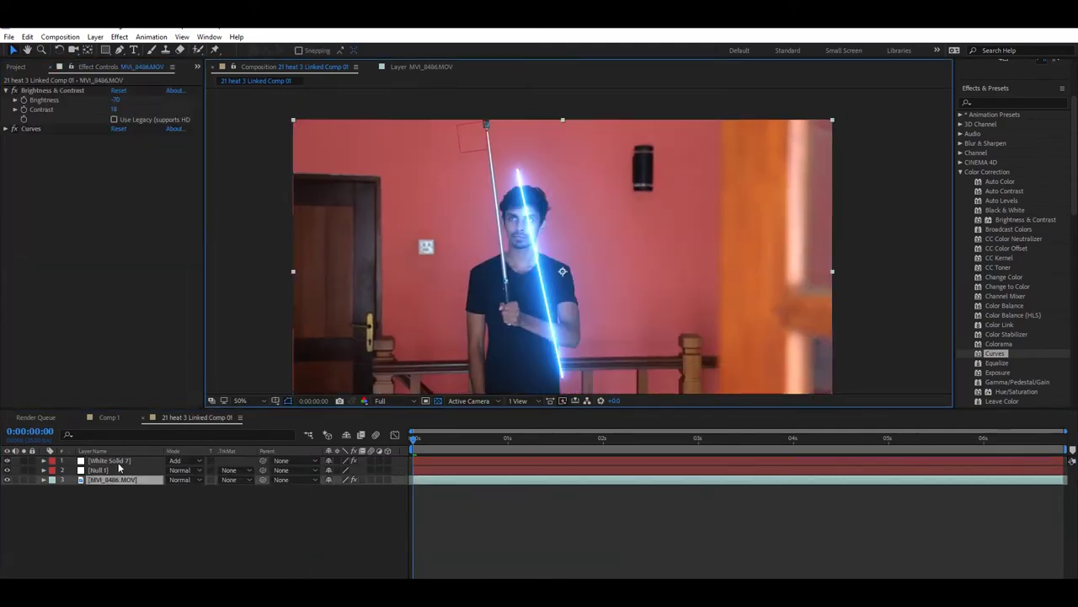
click(109, 461)
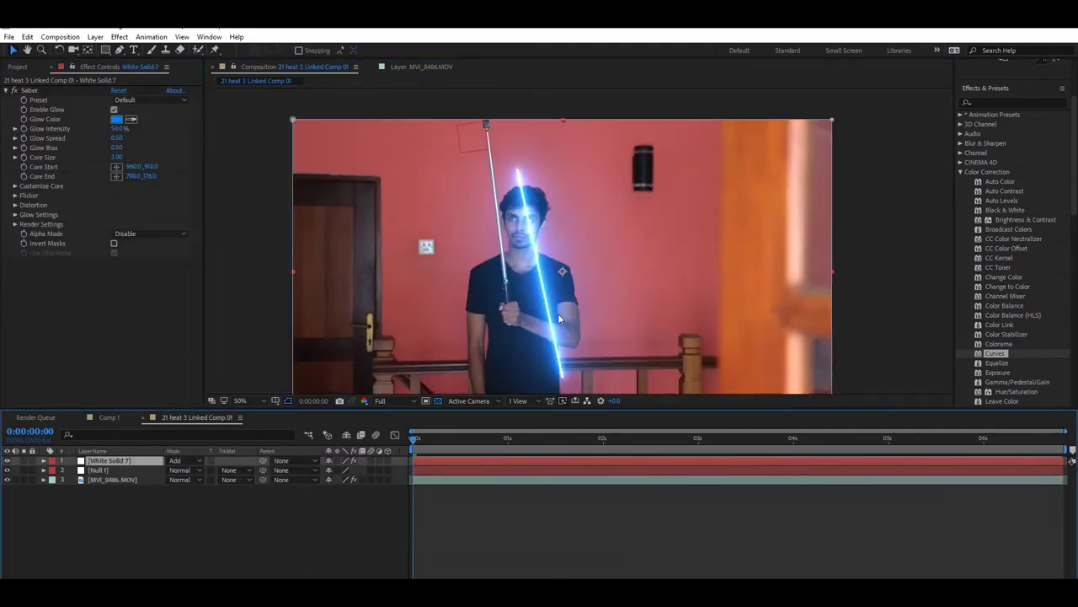
click(124, 478)
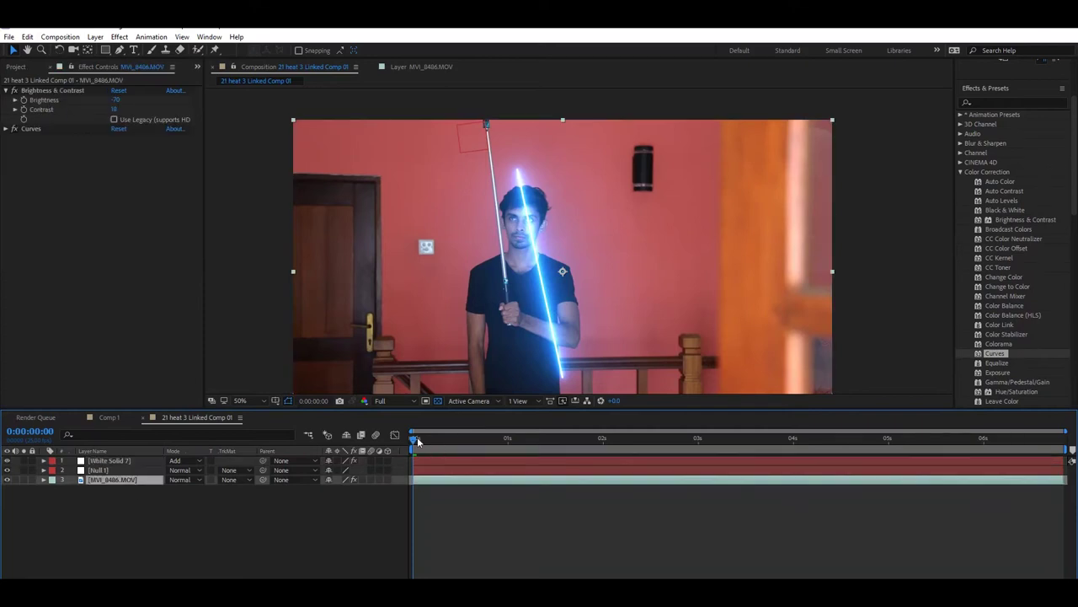
click(116, 461)
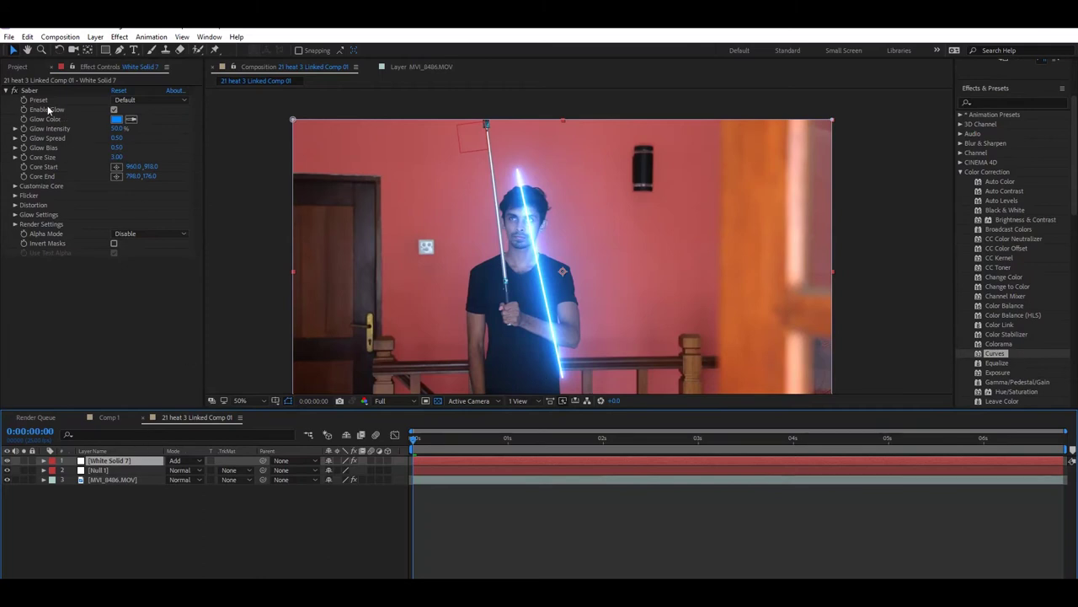
Move the Saber core end to 680.0, 31.5 so the blade lines up with the stick
click(30, 91)
drag(562, 380, 505, 284)
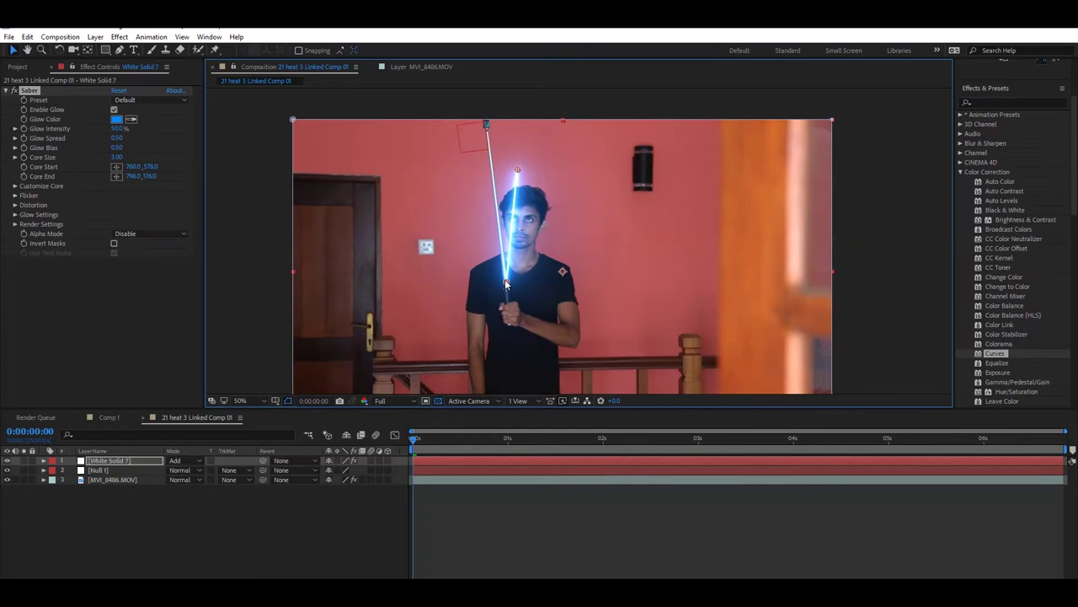
scroll(506, 284, up, 4)
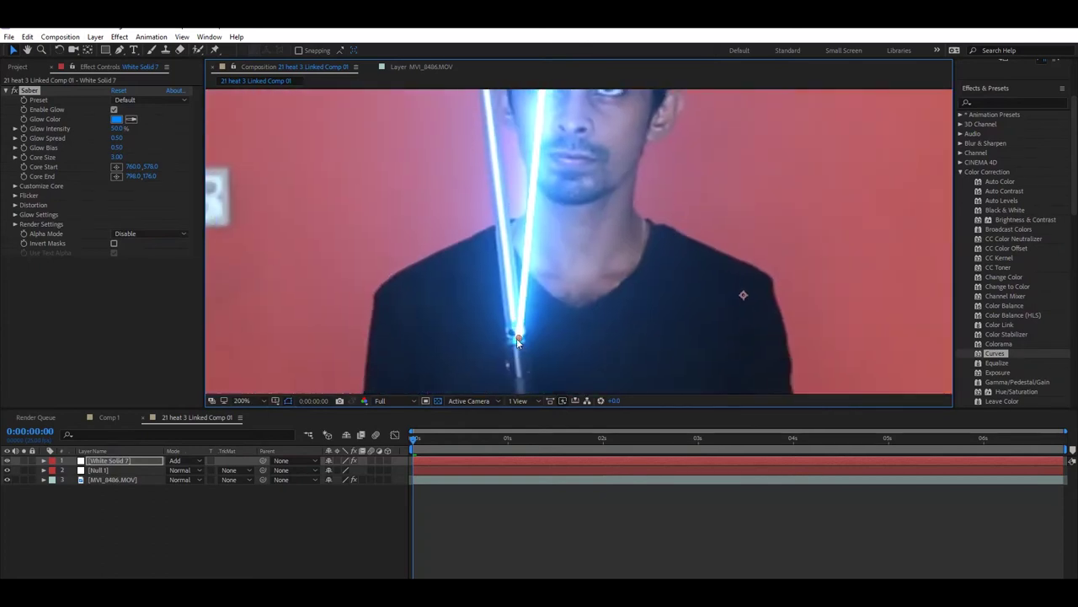
drag(540, 92, 540, 321)
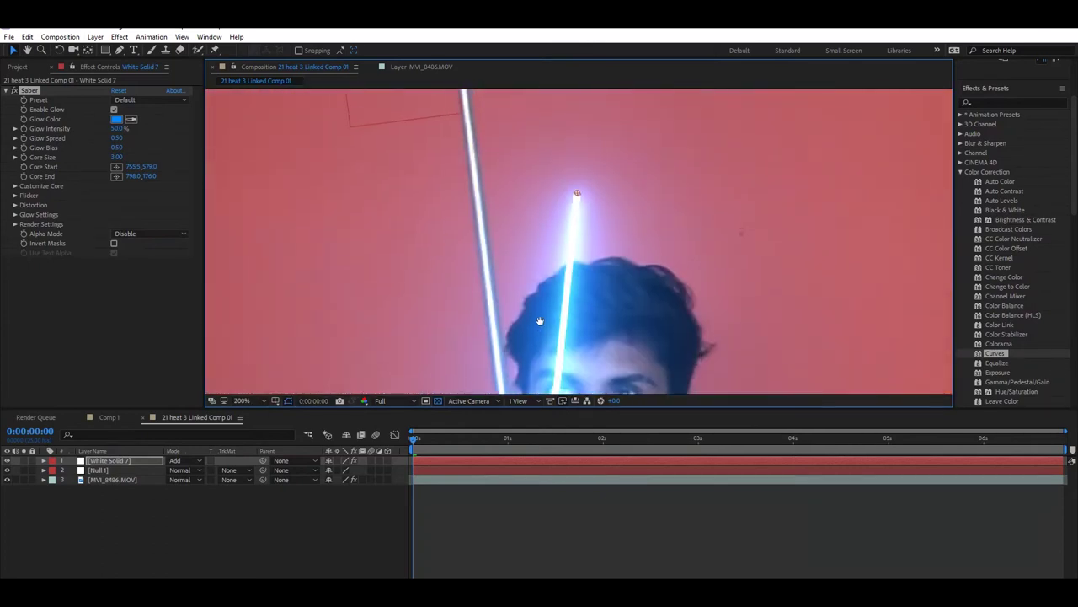
drag(506, 92, 488, 192)
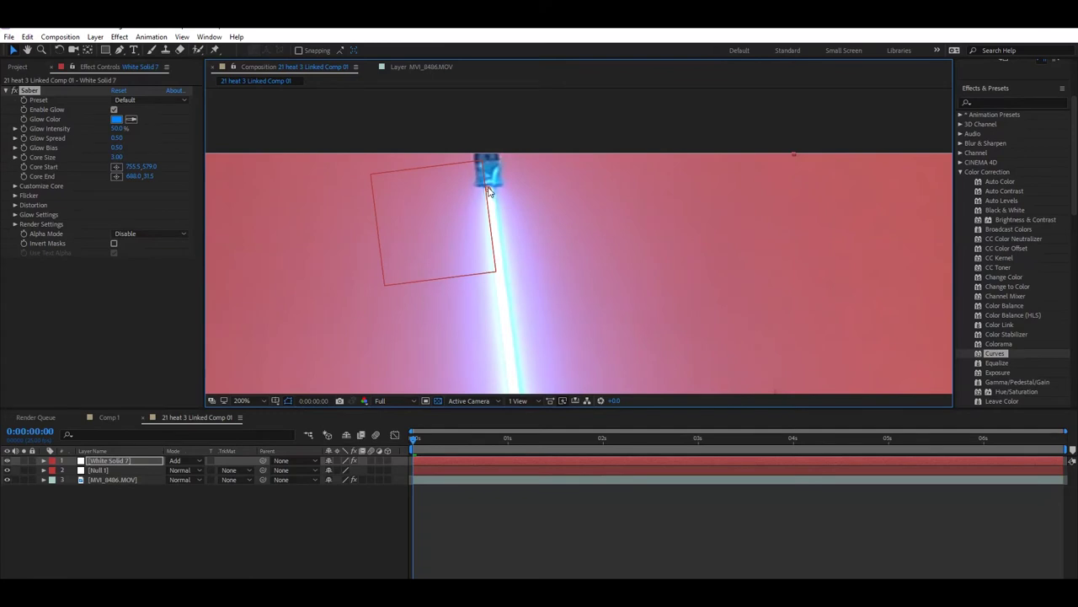
scroll(492, 330, down, 2)
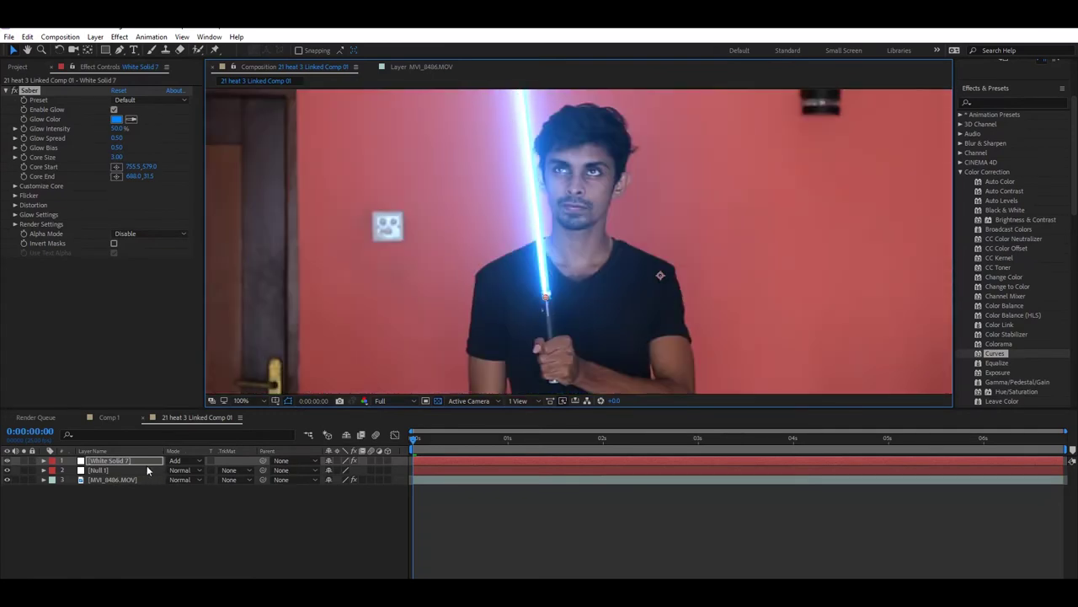
Parent White Solid 7 to Null 1 and zoom out to the full frame
key(Return)
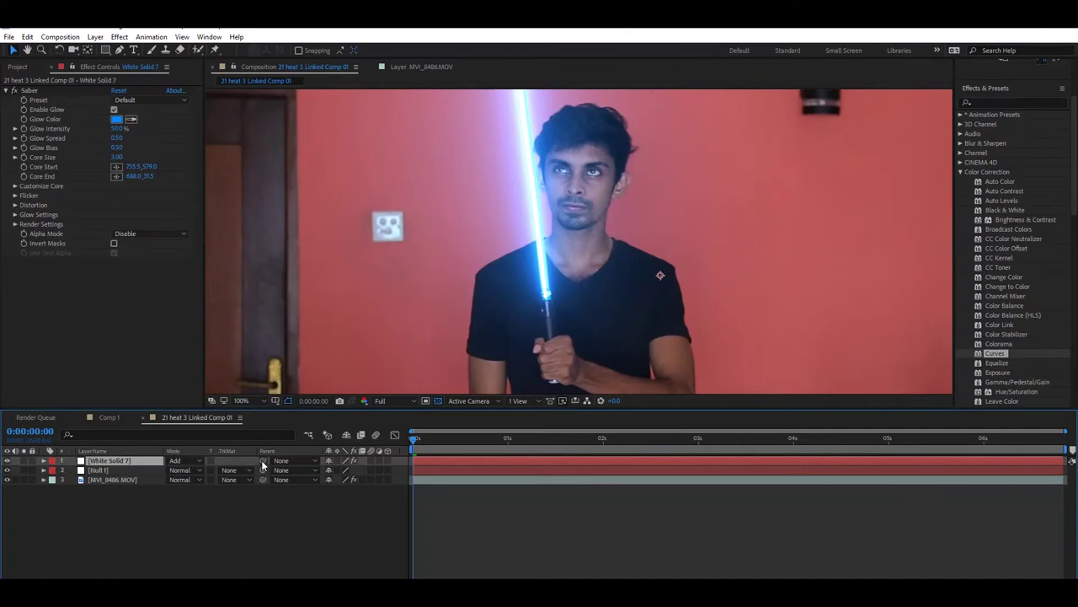
drag(258, 463, 113, 476)
key(comma)
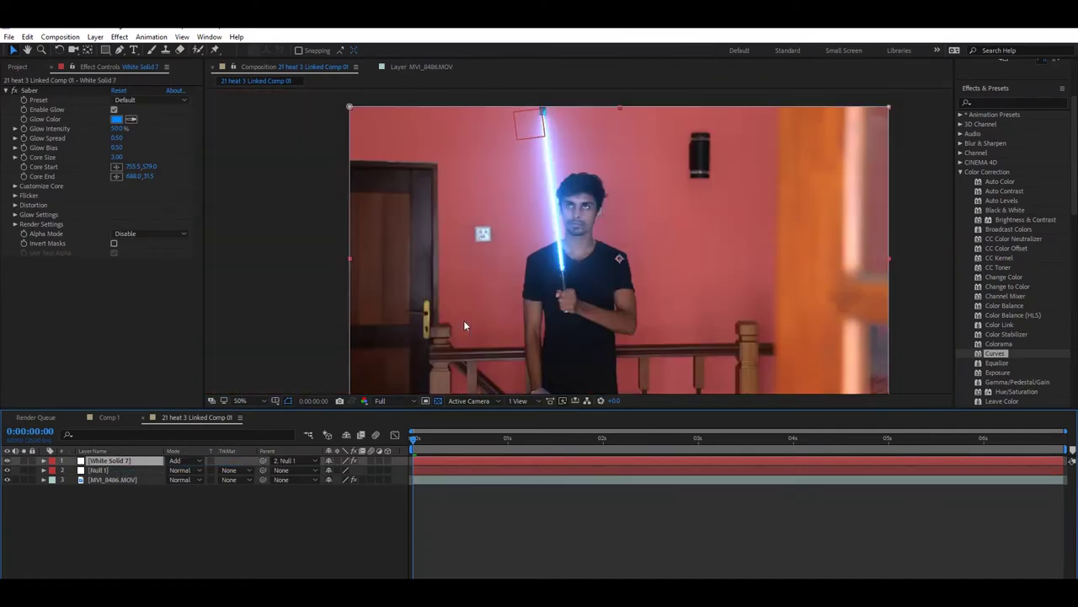
click(285, 461)
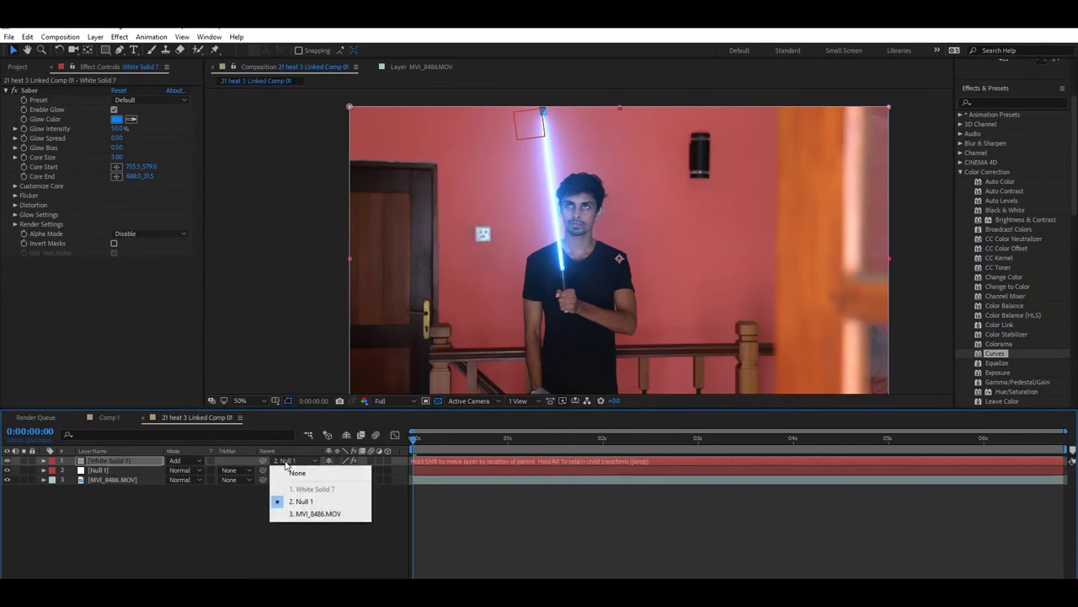
click(228, 518)
key(space)
key(space)
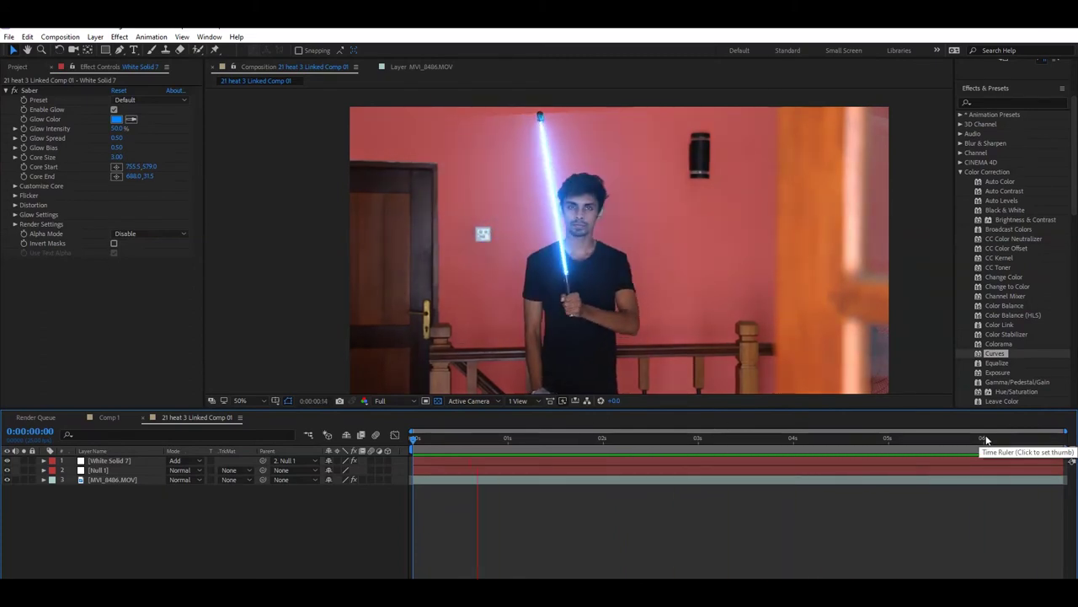
key(space)
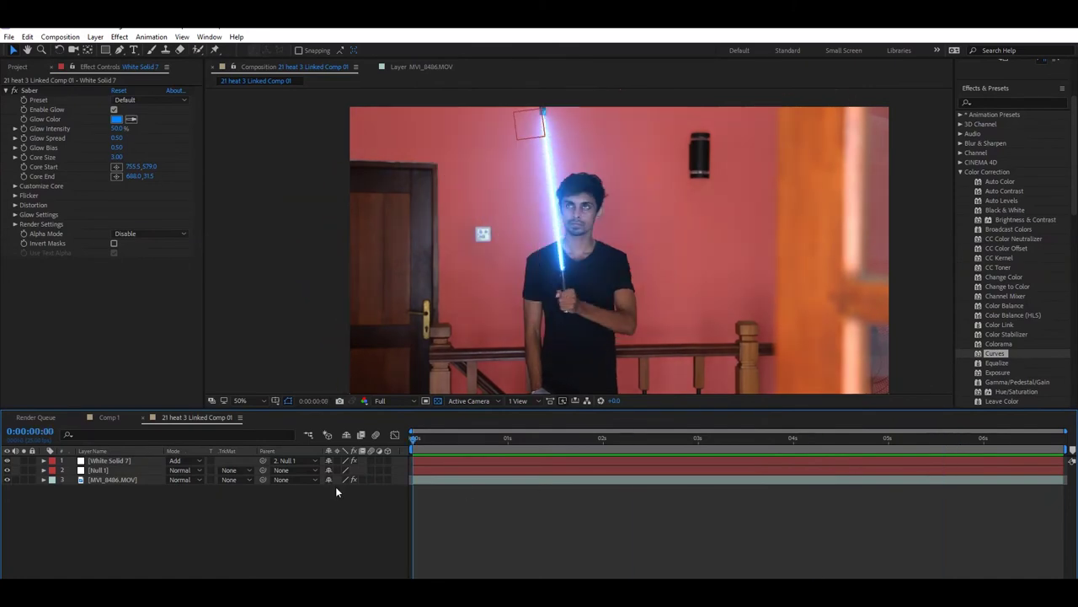
At 1:15, expand Saber's Glow Settings and raise Glow Intensity Multiplier to 82.74
drag(438, 431, 565, 436)
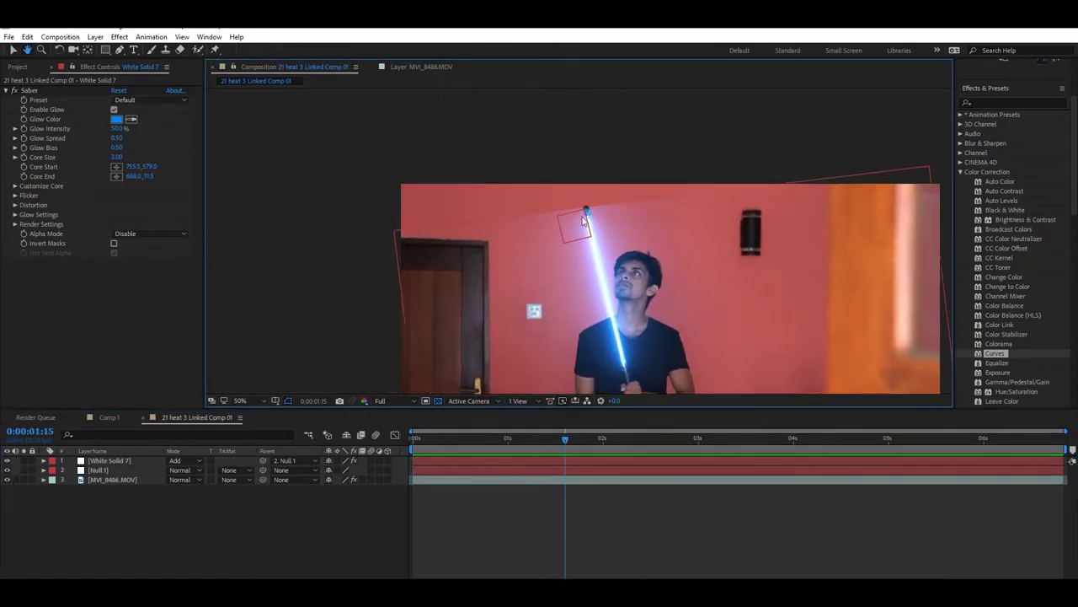
scroll(526, 222, up, 2)
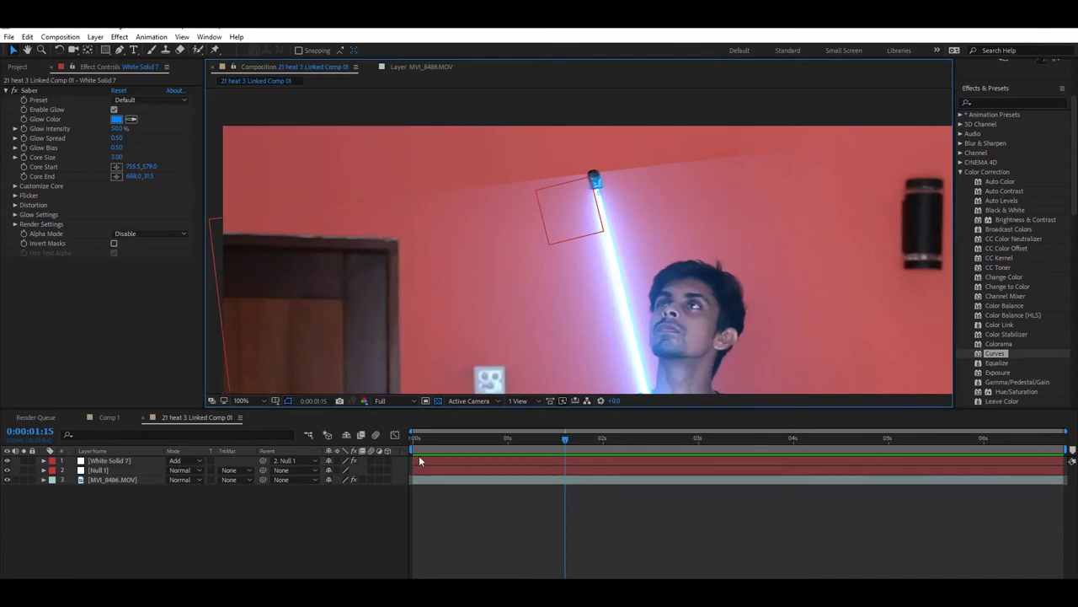
click(130, 460)
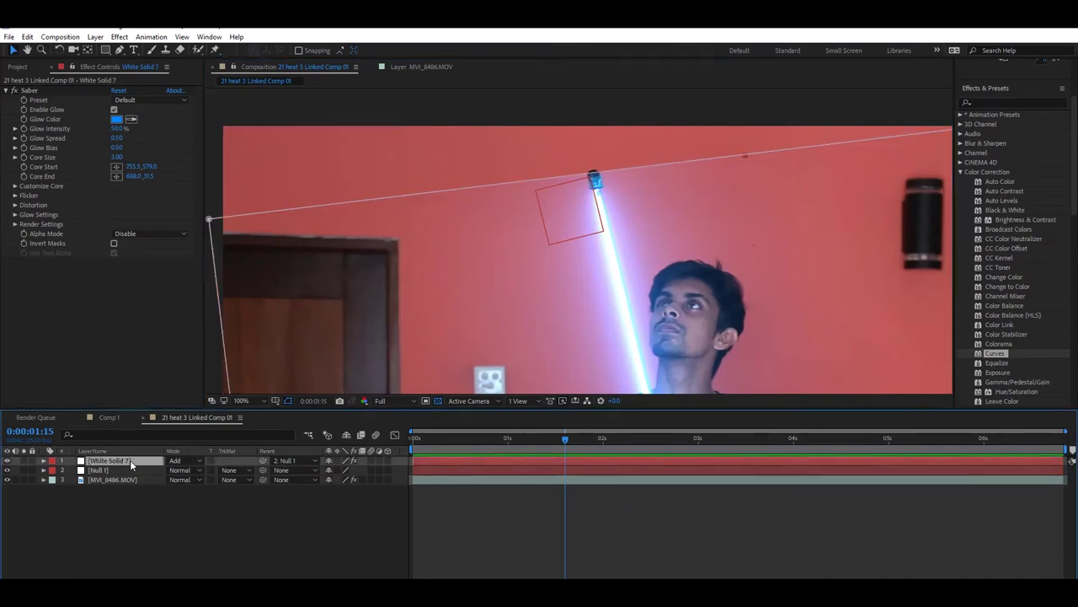
click(28, 91)
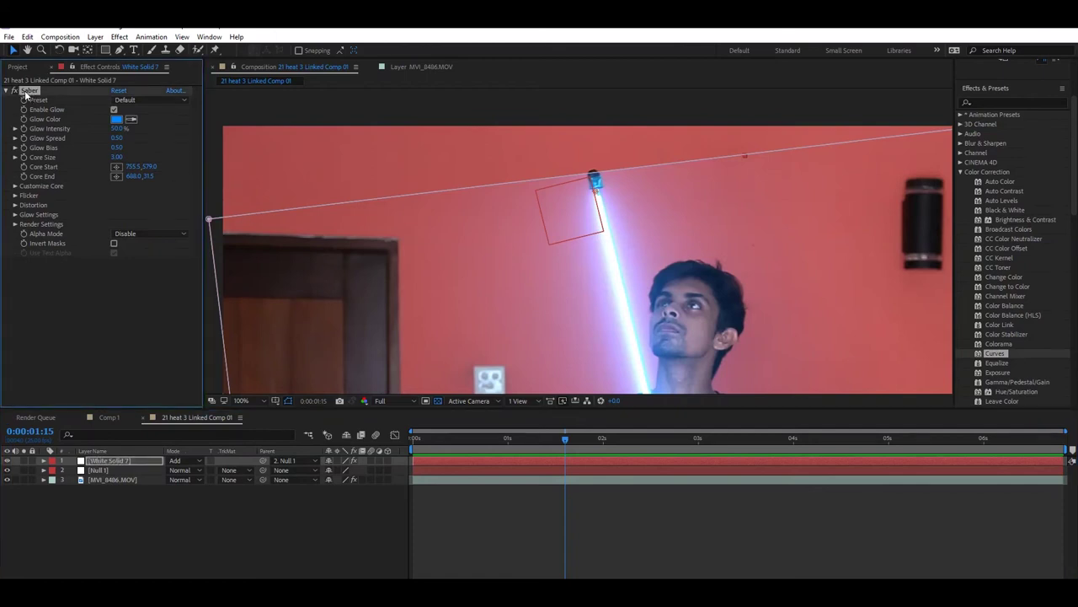
click(15, 215)
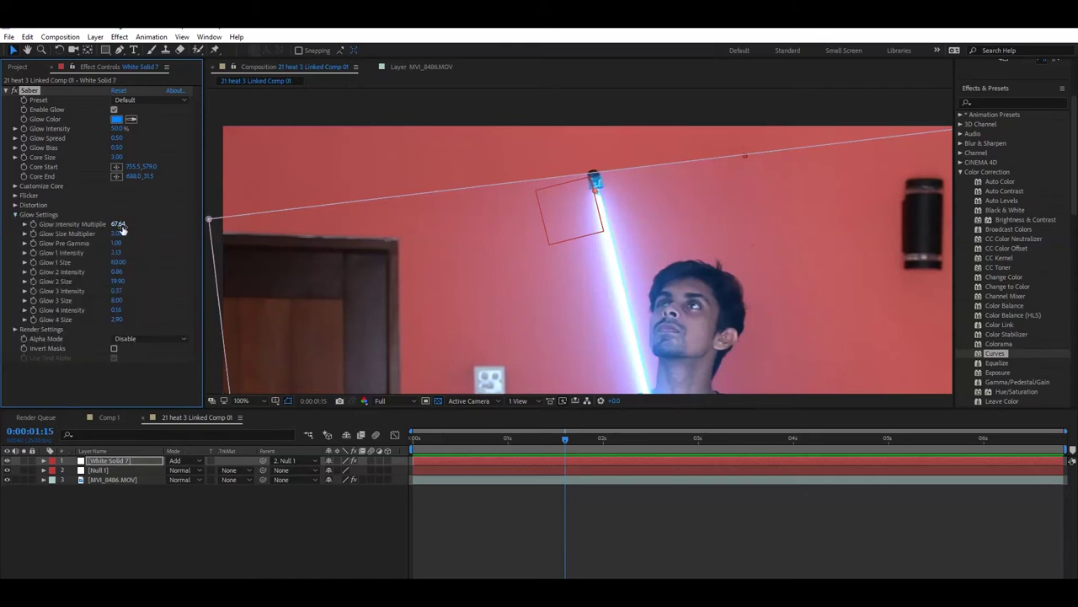
drag(117, 223, 90, 235)
drag(109, 272, 108, 272)
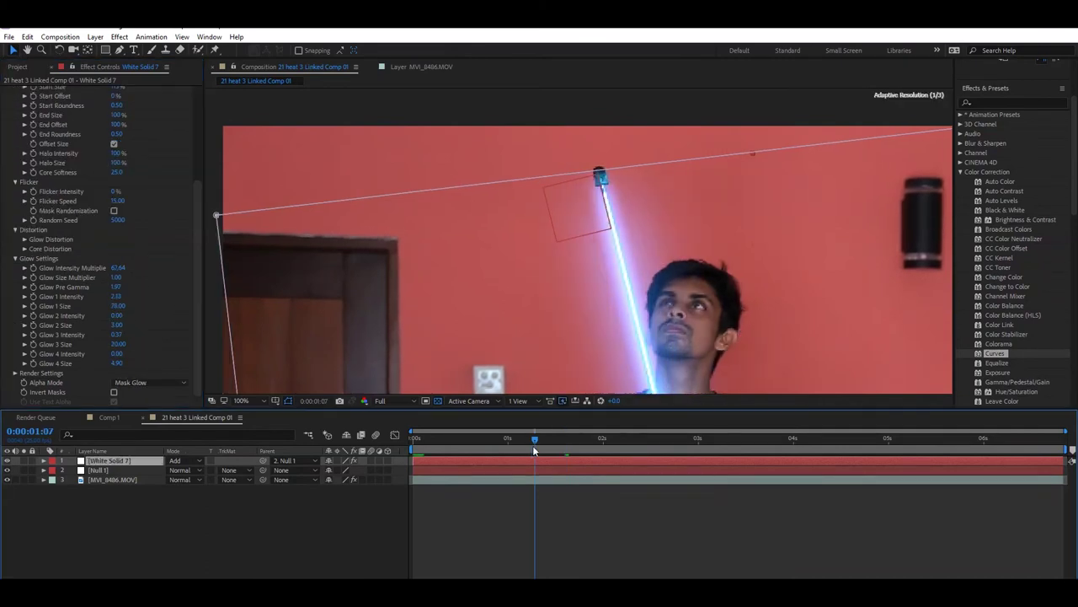
Enlarge the Saber's Glow 4 Size to 112.90
click(610, 490)
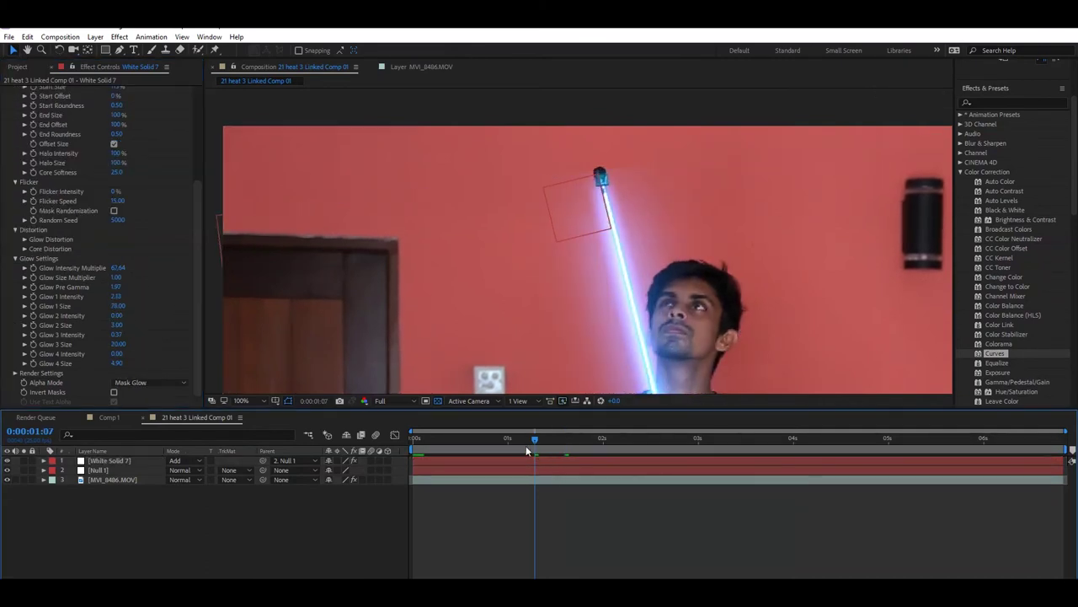
click(529, 461)
click(622, 491)
click(425, 463)
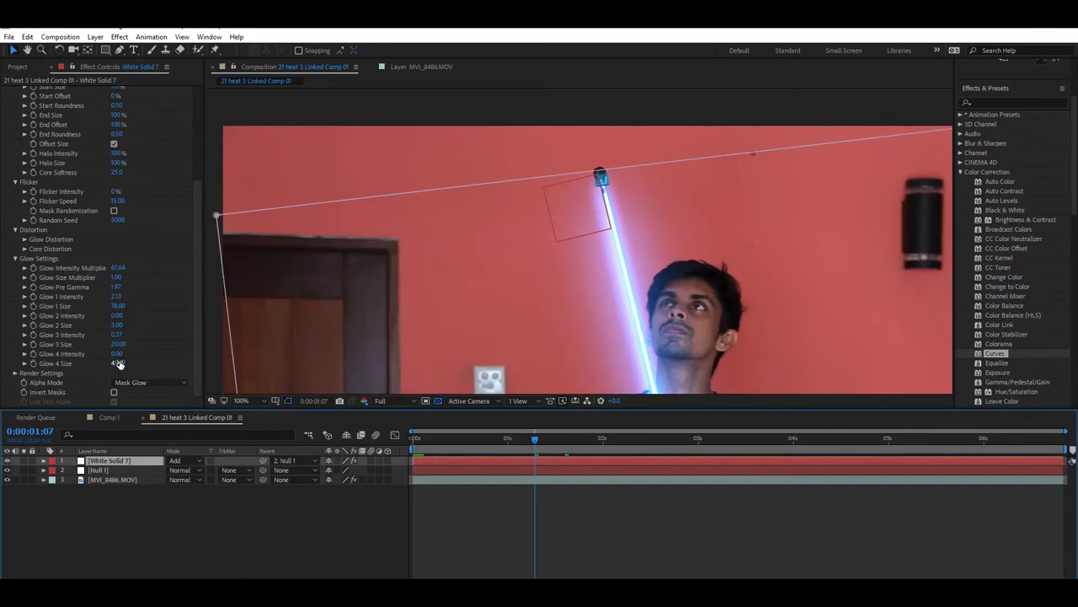
drag(117, 361, 132, 366)
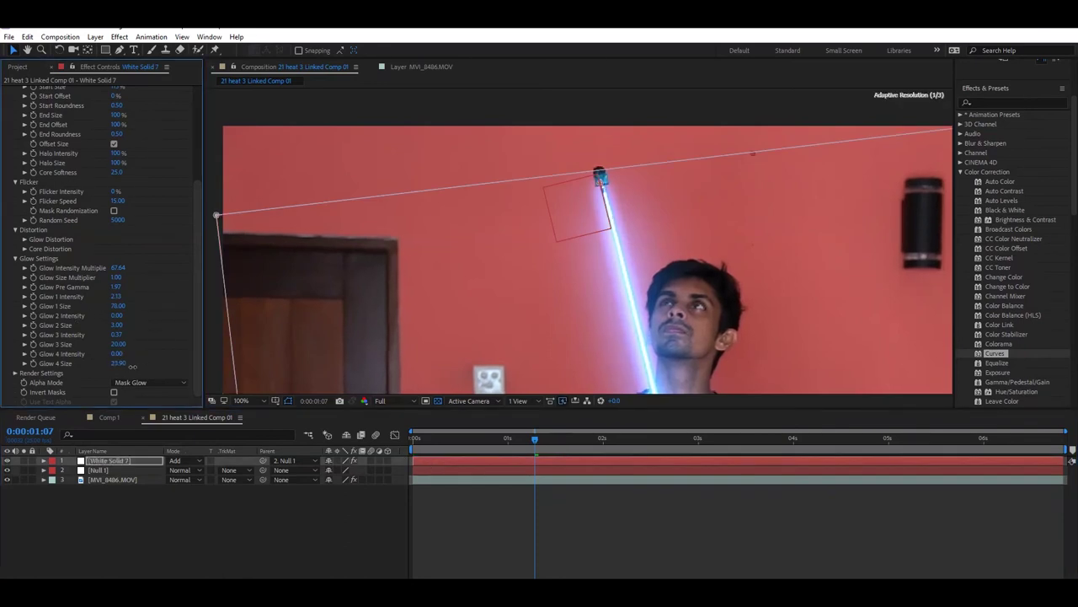
Raise the Saber's Gamma to 1.47, along with Brightness and Saturation 1.28
click(614, 487)
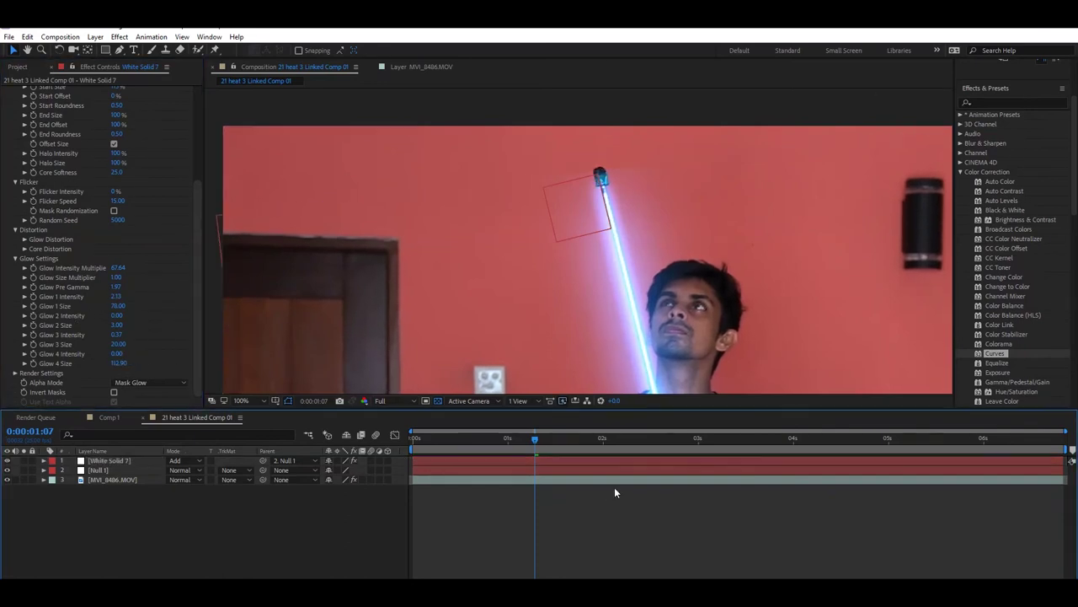
click(427, 465)
click(428, 462)
scroll(123, 381, down, 5)
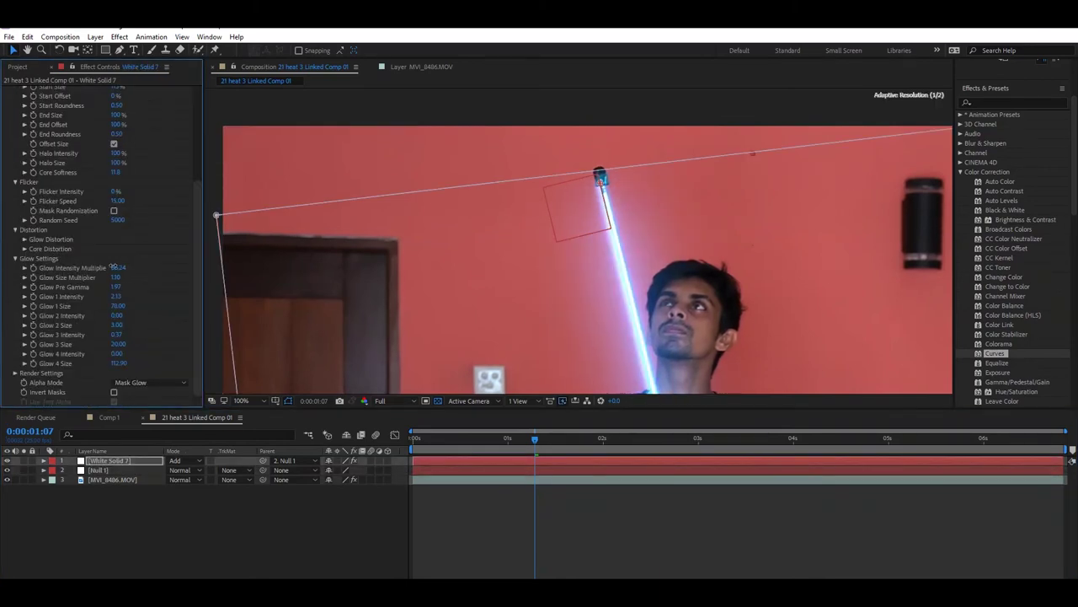
mouse_move(115, 364)
mouse_down()
mouse_move(126, 363)
mouse_move(111, 373)
mouse_move(138, 380)
mouse_move(124, 378)
mouse_up()
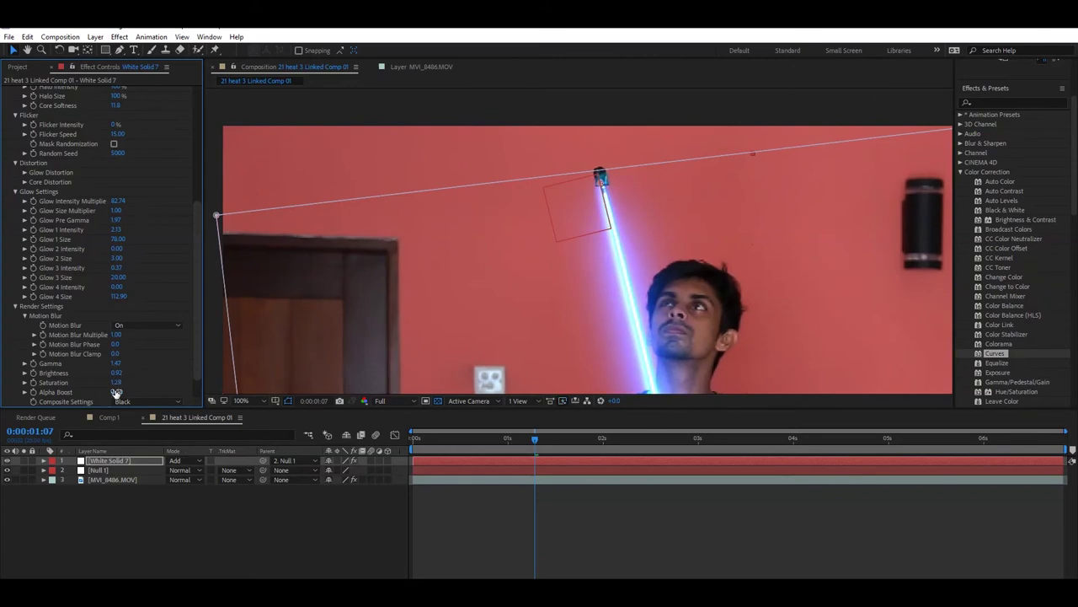
scroll(712, 292, down, 4)
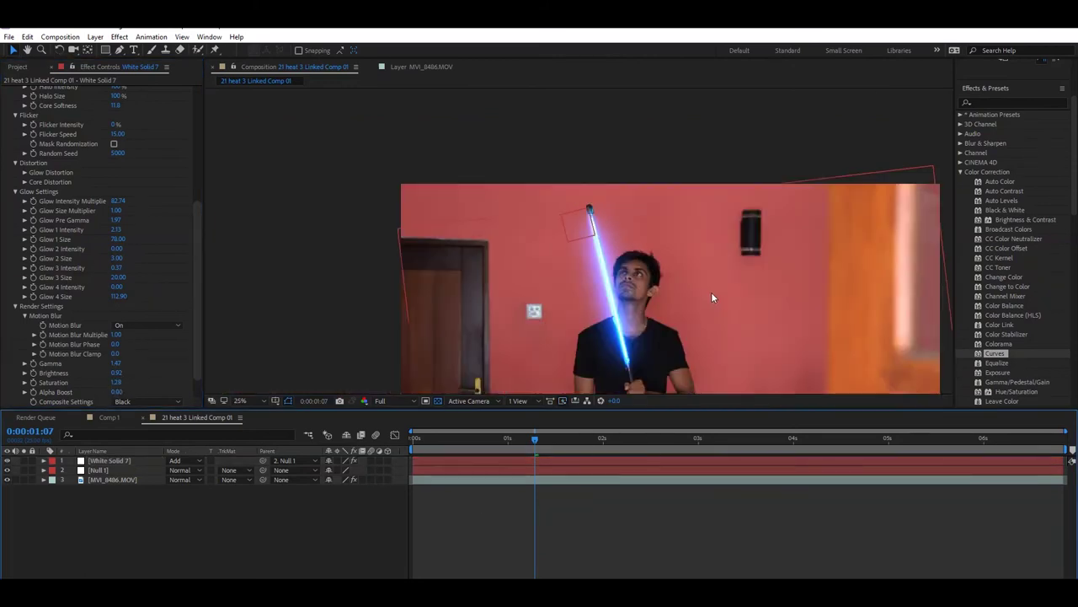
click(696, 472)
click(852, 438)
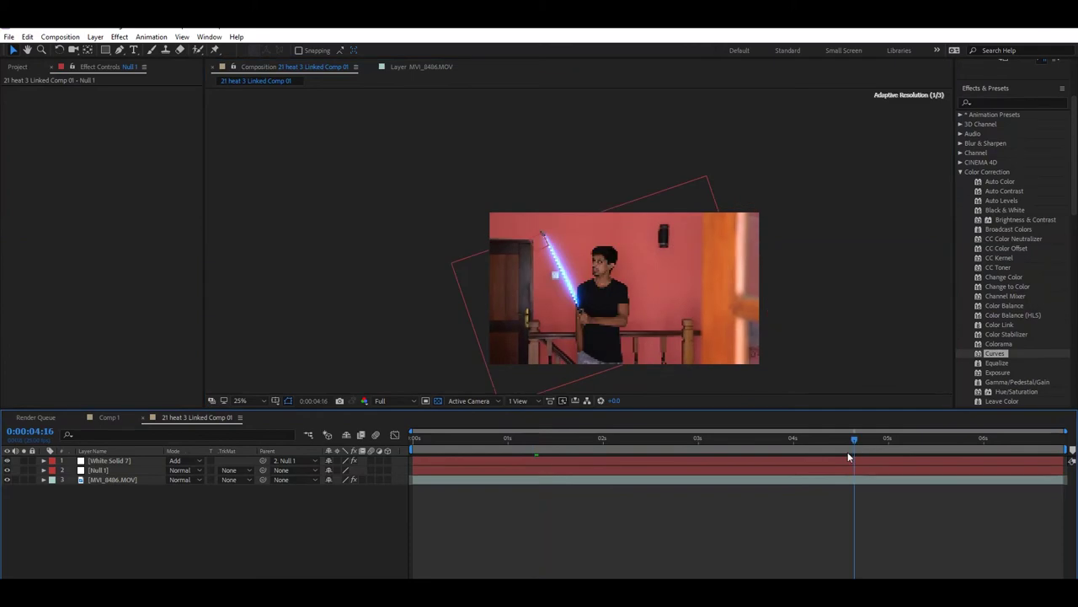
click(419, 438)
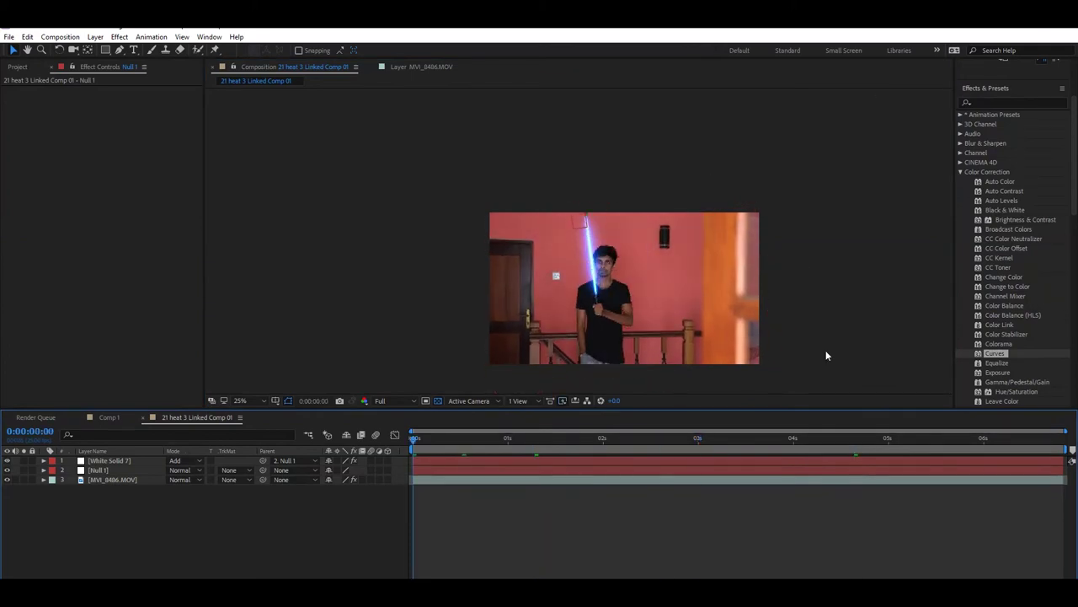
scroll(821, 349, up, 2)
click(609, 504)
drag(418, 438, 520, 449)
drag(442, 439, 408, 447)
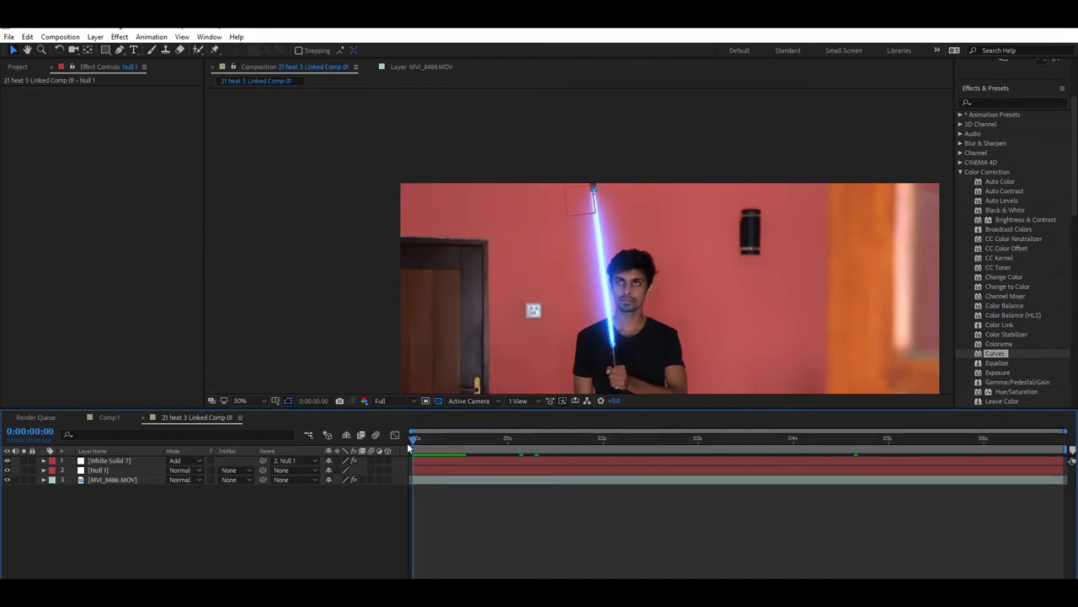
click(107, 461)
Show the Saber points at 200% zoom and drag the core end toward the stick tip
click(32, 90)
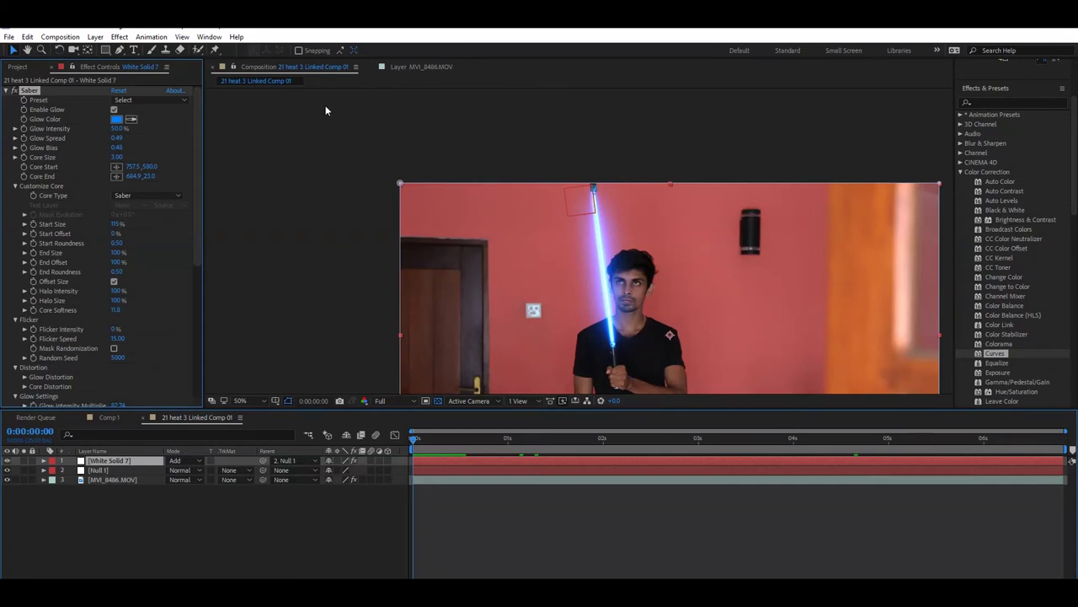
scroll(584, 261, up, 4)
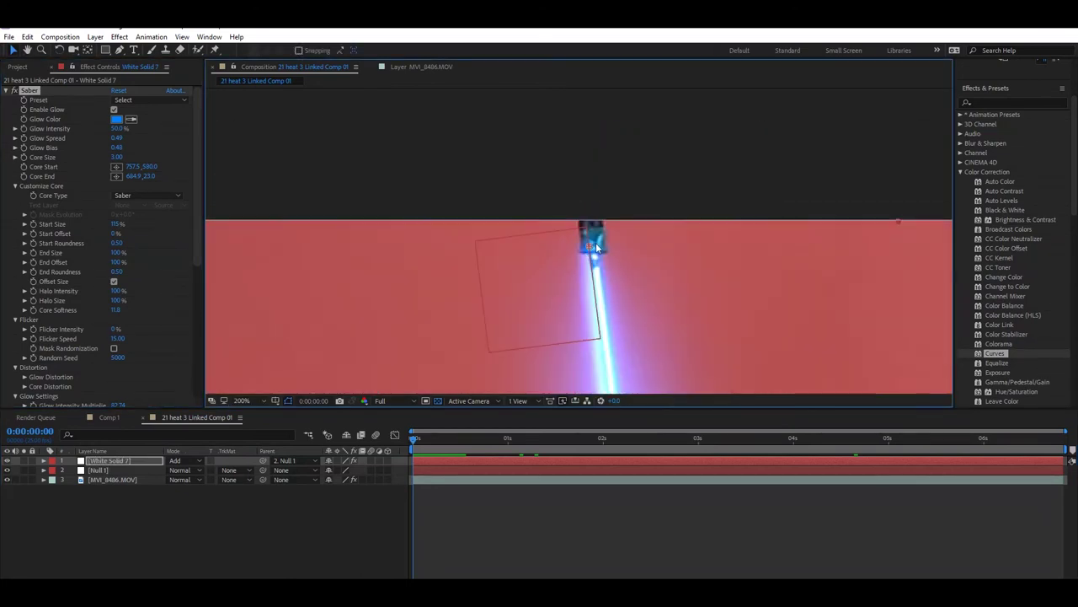
drag(593, 246, 590, 223)
mouse_move(433, 452)
mouse_down()
mouse_move(734, 447)
mouse_move(416, 448)
mouse_up()
At the first frame, place the Saber core end on the stick's top and check near the end
key(Page_Up)
drag(589, 248, 520, 185)
scroll(592, 251, down, 2)
drag(508, 438, 1026, 437)
scroll(510, 272, down, 1)
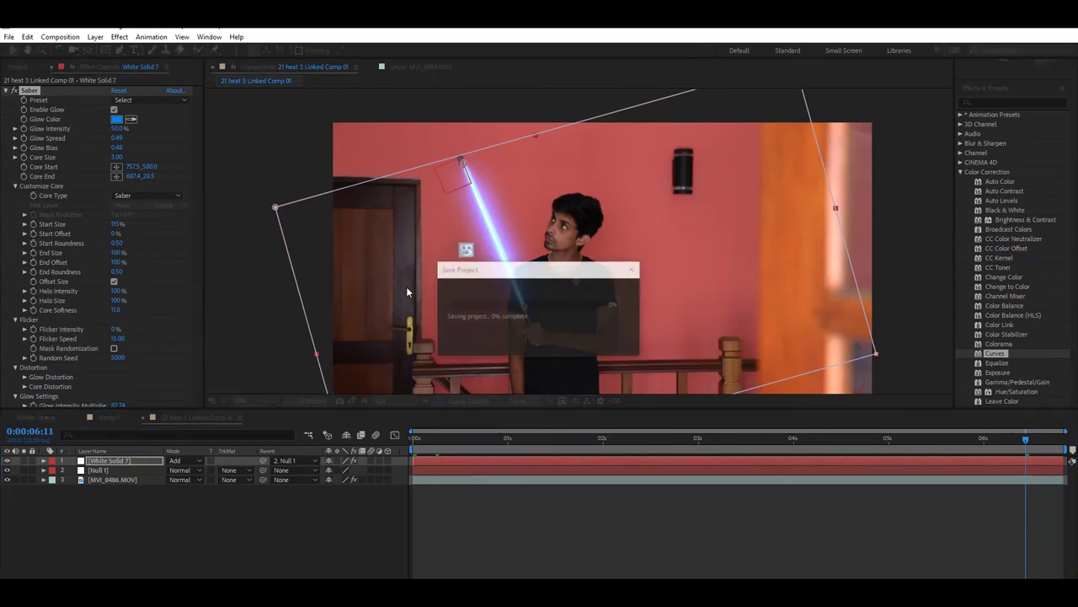
Apply the orange Energy Saber preset and preview it across the shot
click(145, 100)
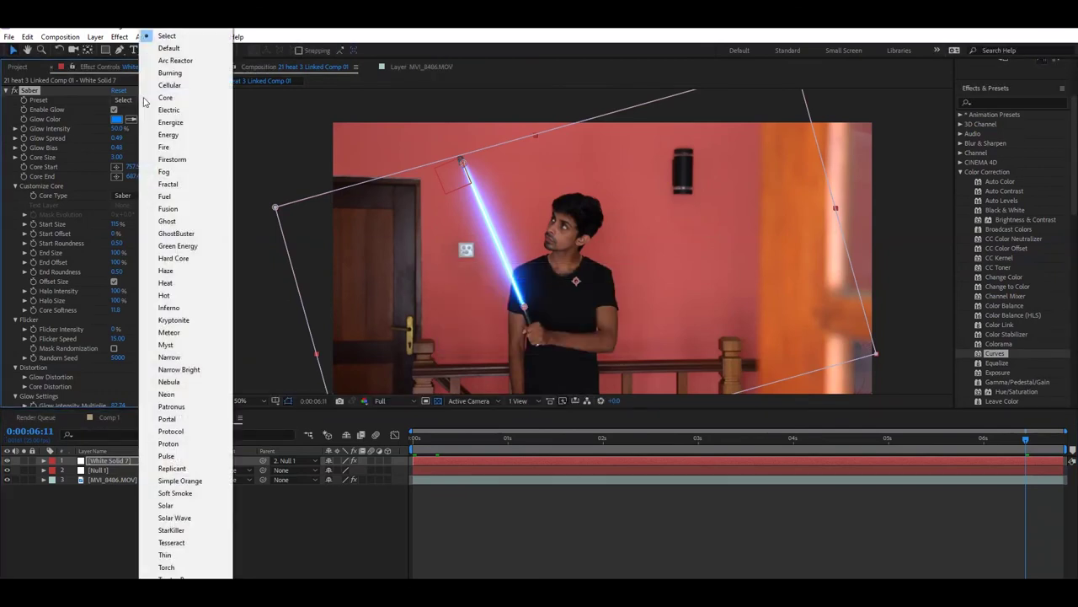
click(171, 136)
key(space)
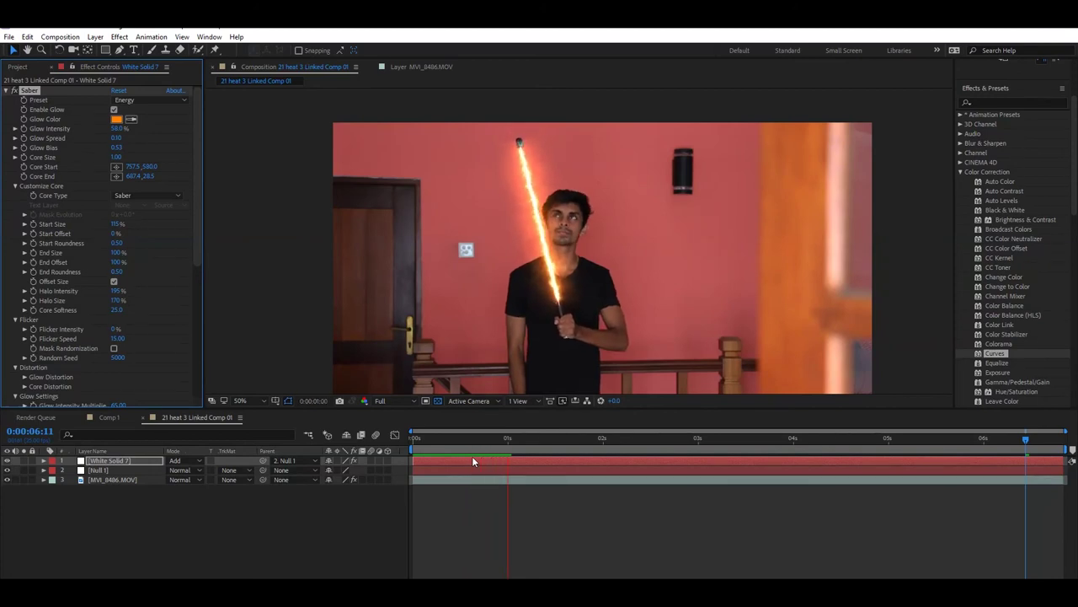
drag(460, 440, 764, 472)
Inspect the saber tip at 100% around one second in, then return to 50% and frame 0
click(842, 488)
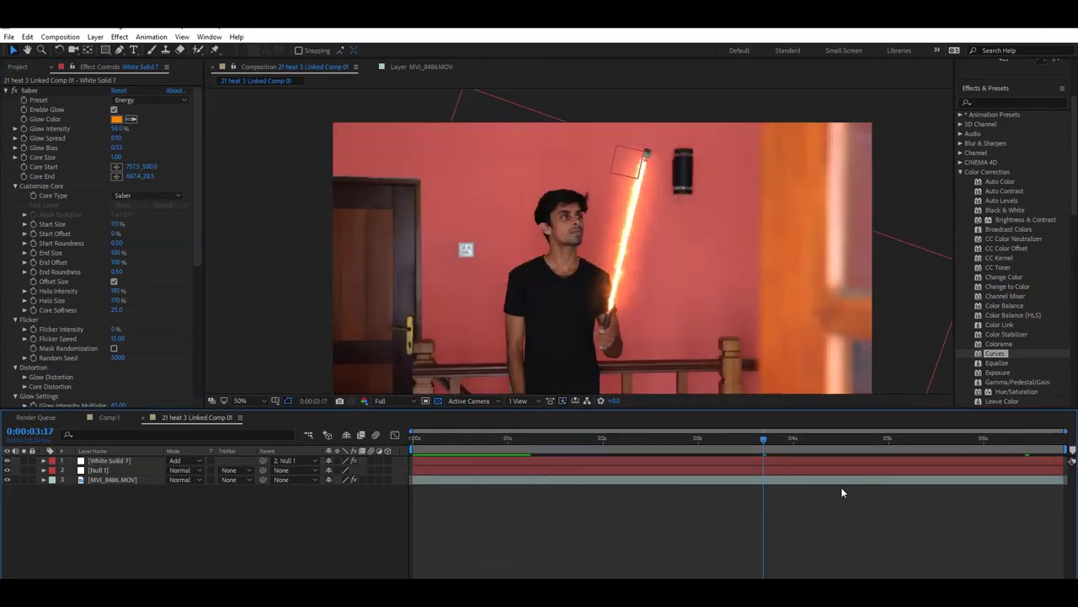
click(516, 438)
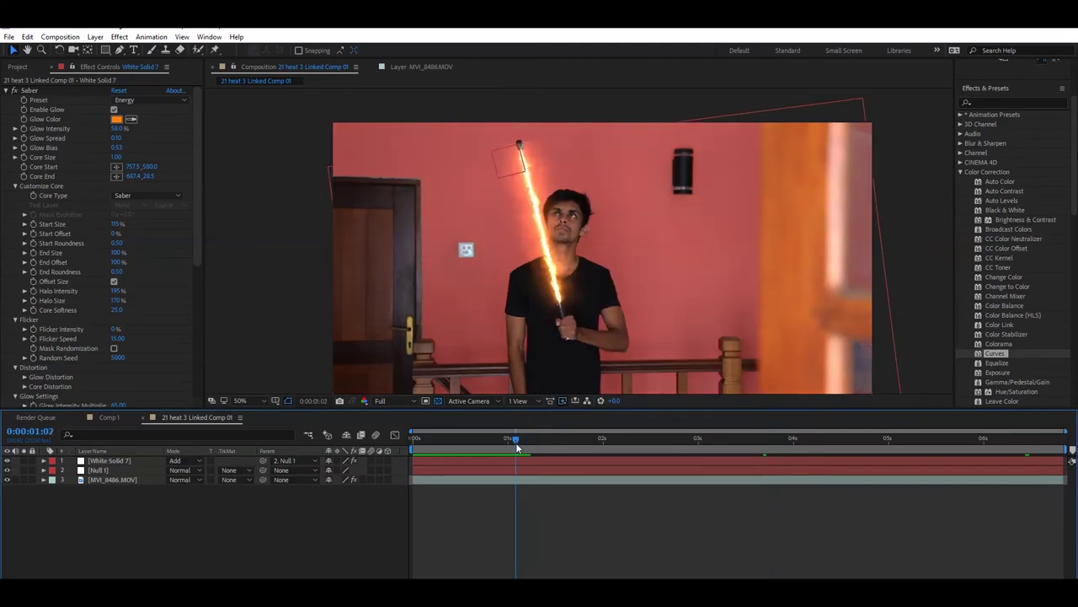
key(period)
drag(522, 145, 611, 316)
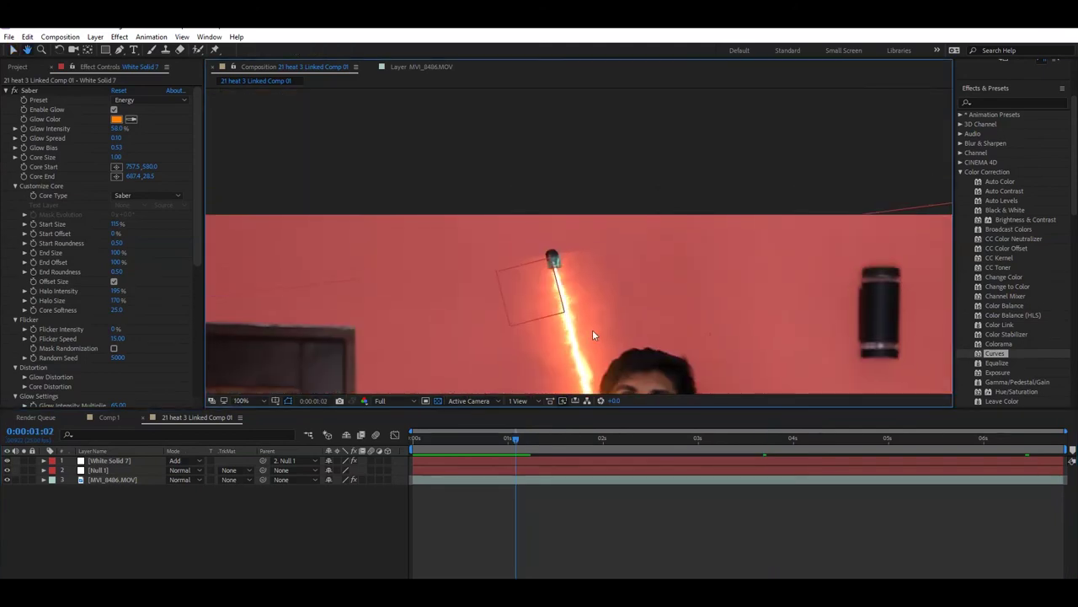
key(comma)
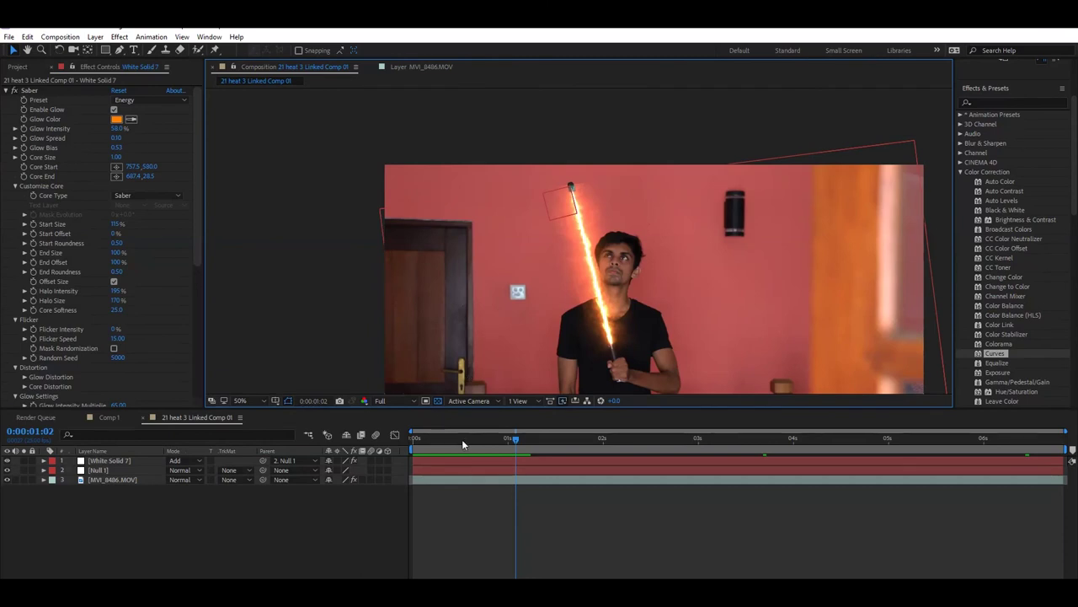
key(Home)
click(148, 99)
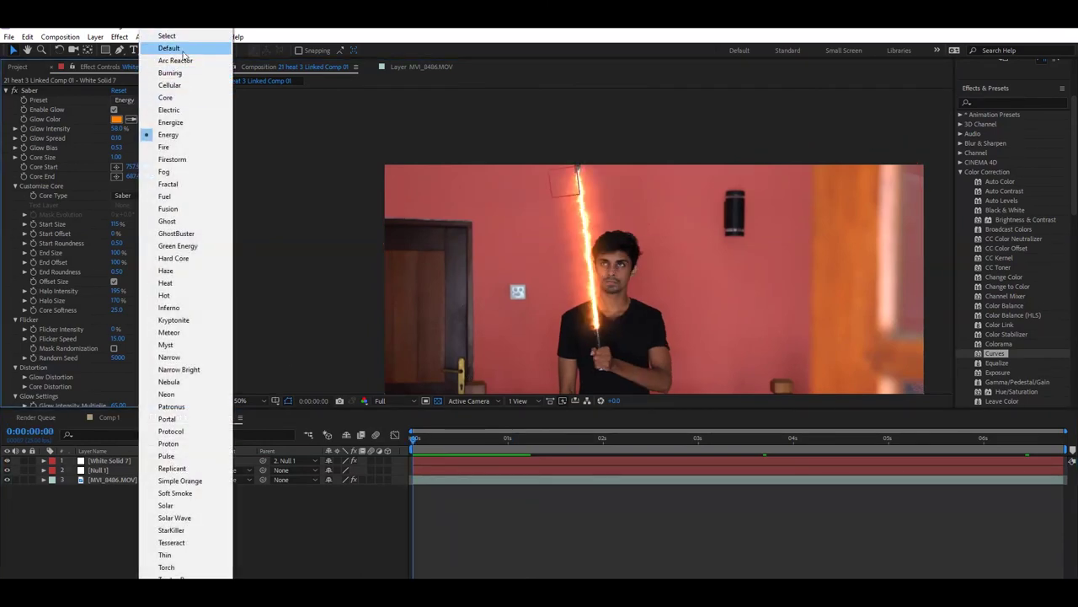
Switch the Saber to the Default preset and preview the blue blade
click(183, 49)
click(598, 457)
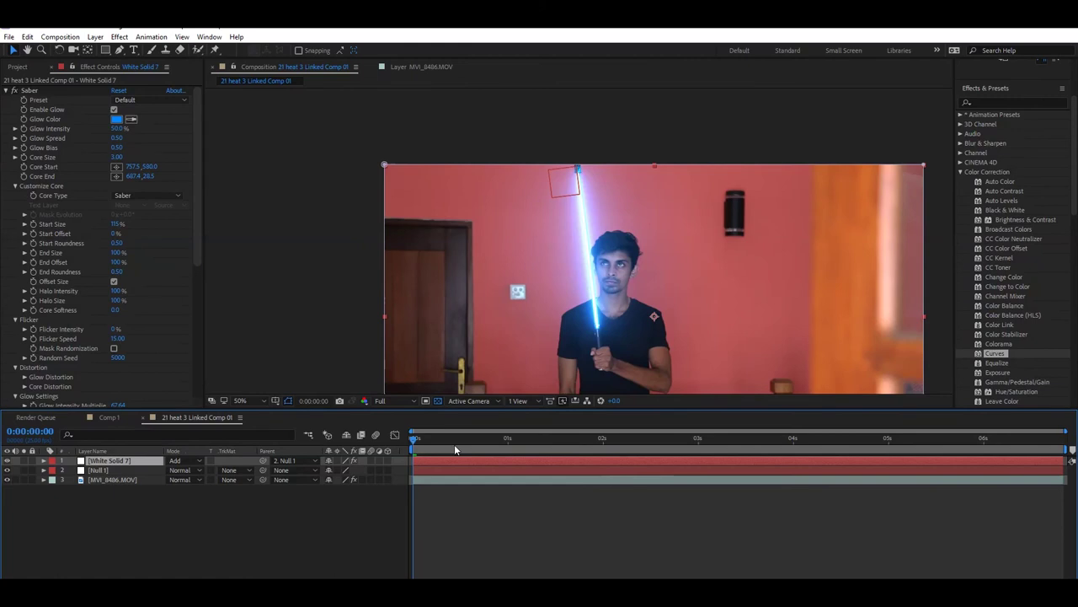
key(space)
click(768, 507)
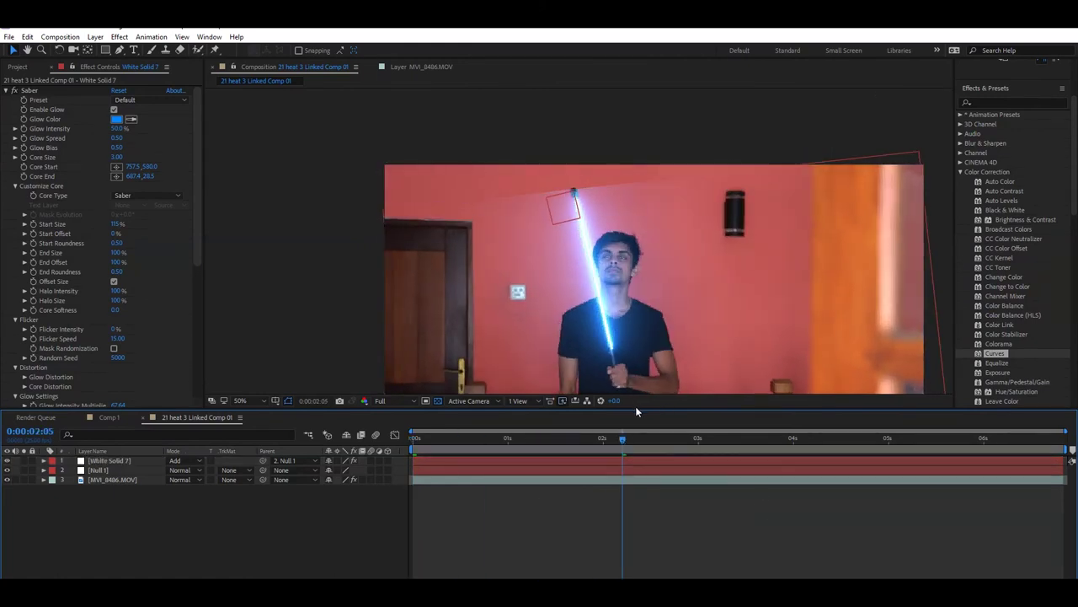
Scrub through the shot to confirm the blue saber follows the stick's top
click(528, 439)
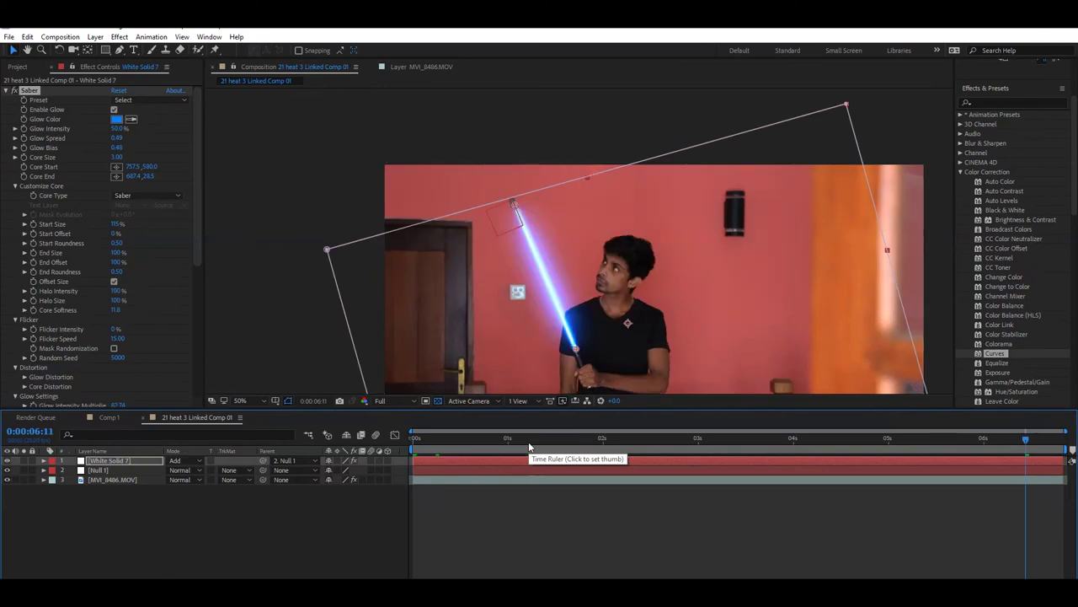
click(626, 506)
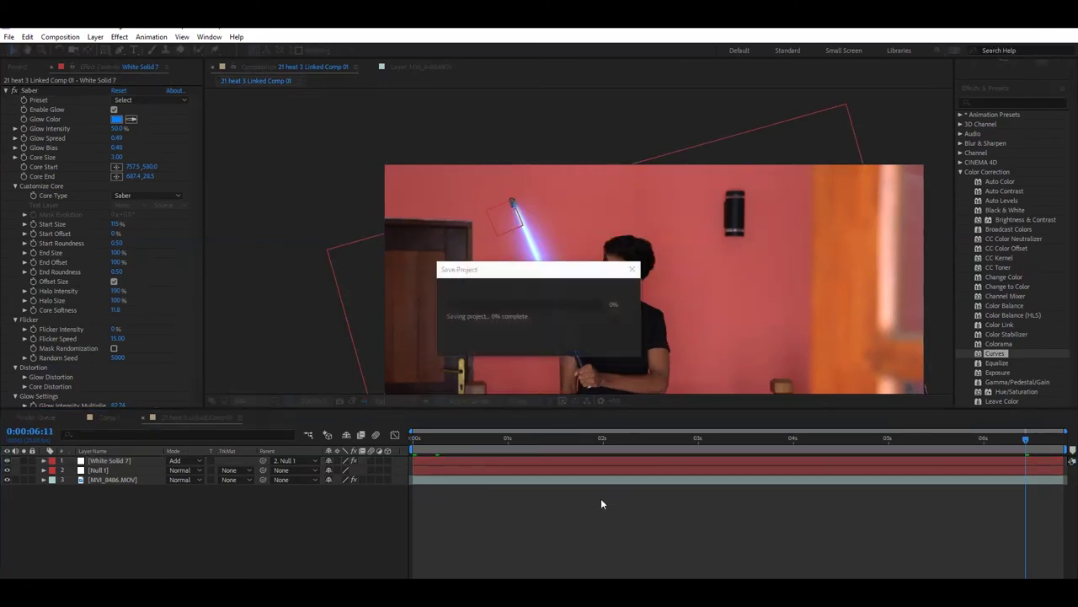
click(429, 440)
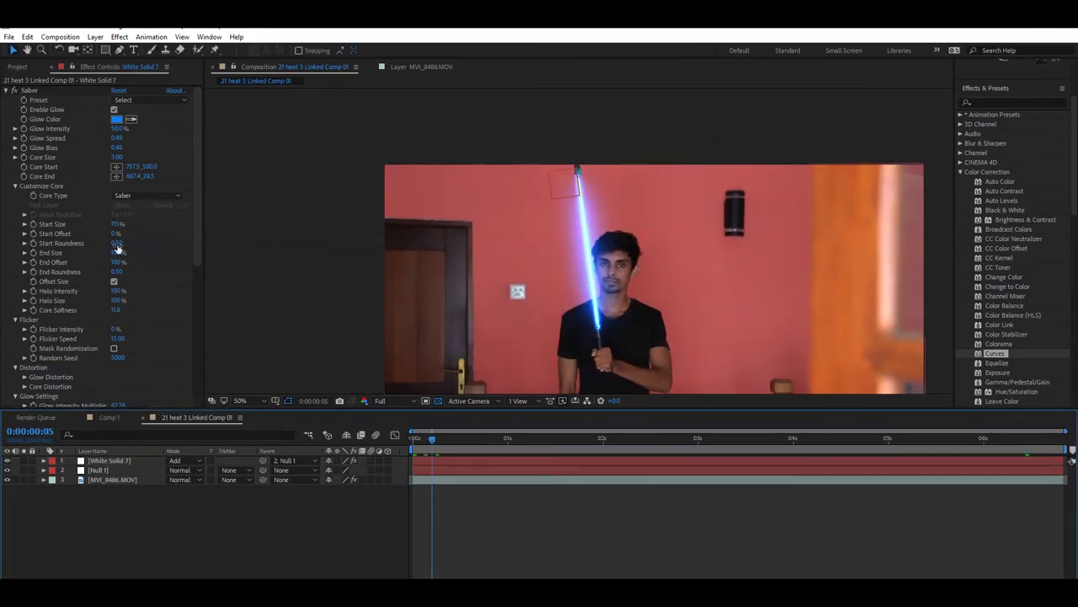
mouse_move(196, 180)
mouse_down()
mouse_move(195, 308)
mouse_move(198, 172)
mouse_up()
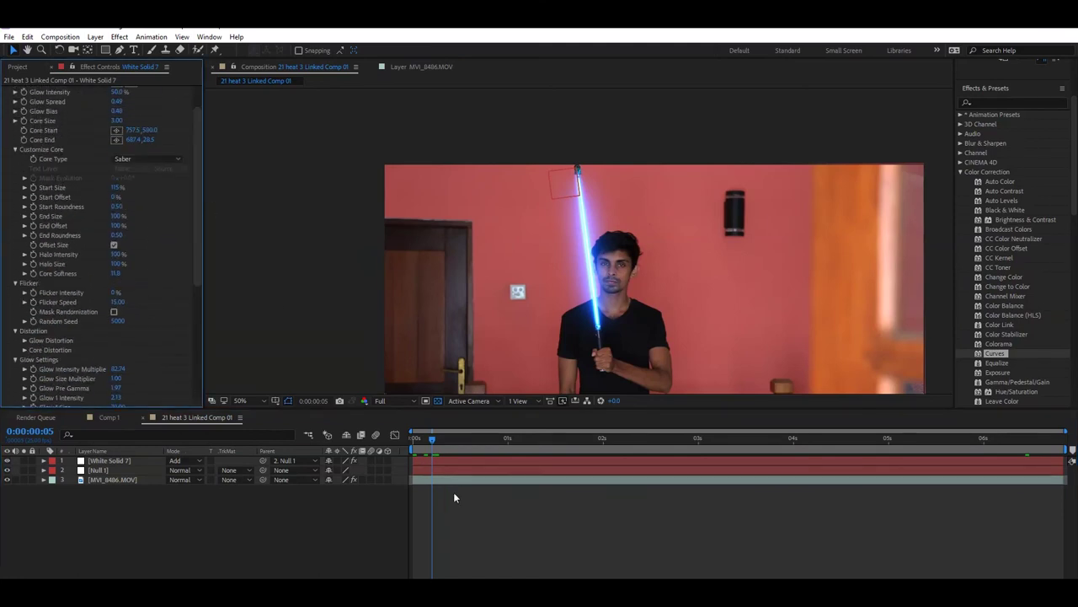
drag(448, 449, 588, 520)
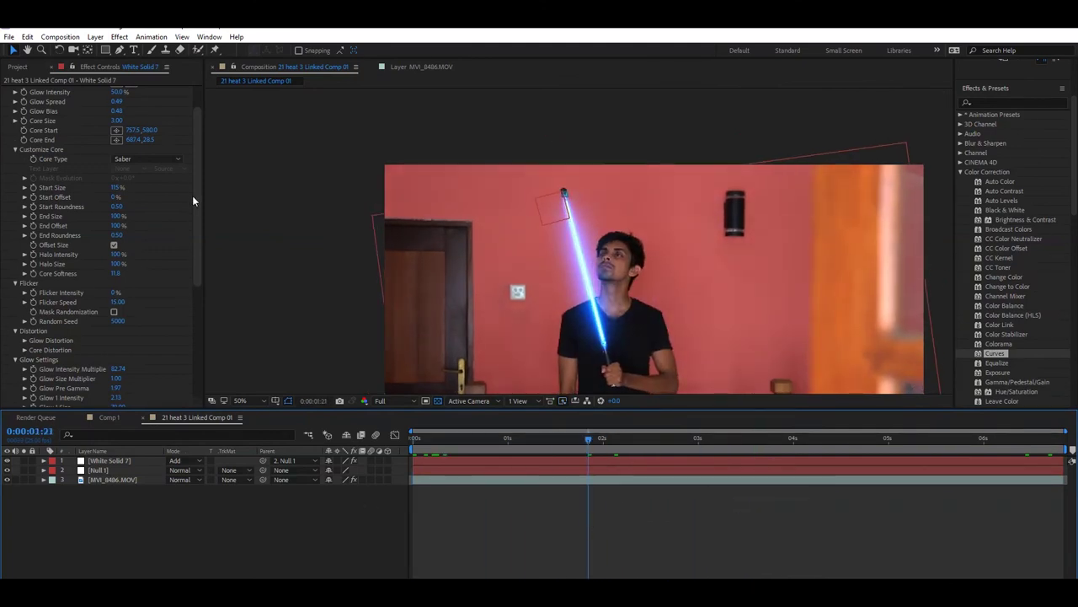
scroll(192, 201, up, 2)
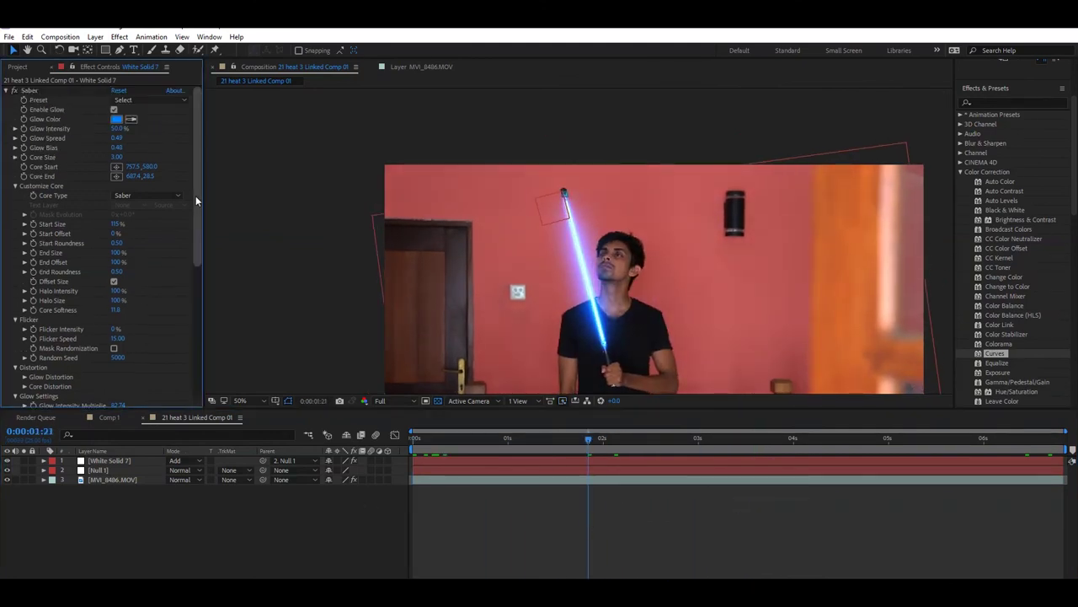
Try the Core, Fog, Fusion and Hot Saber presets
click(166, 101)
click(173, 97)
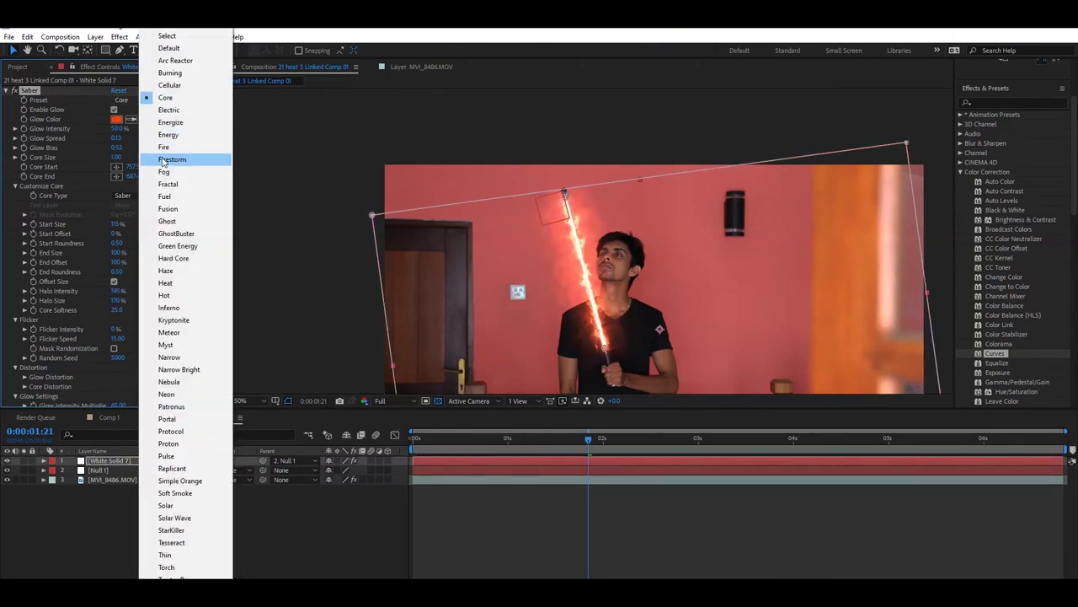
click(163, 172)
click(148, 100)
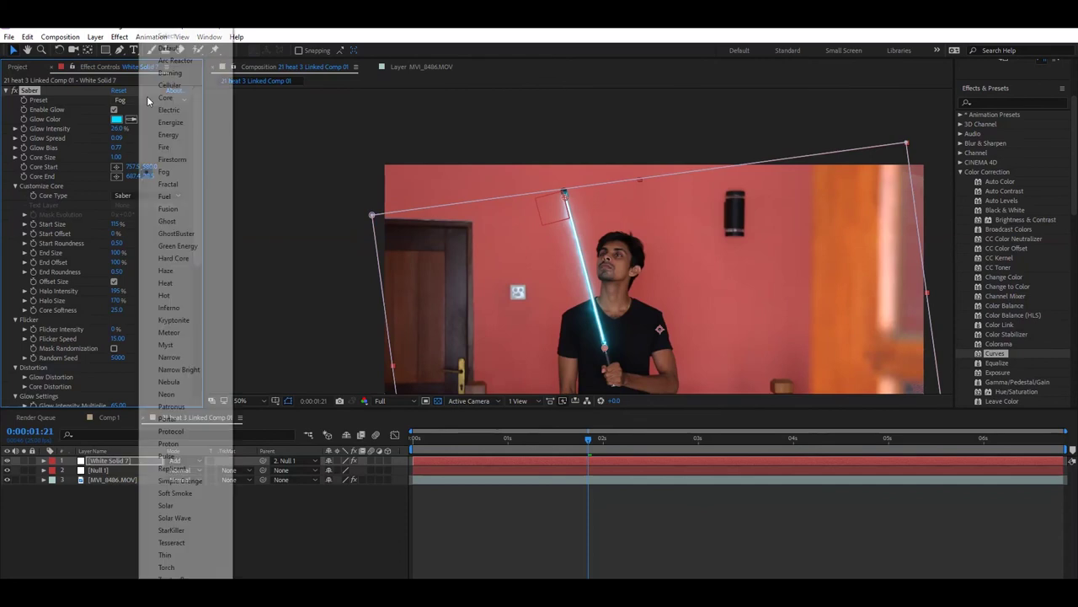
click(157, 211)
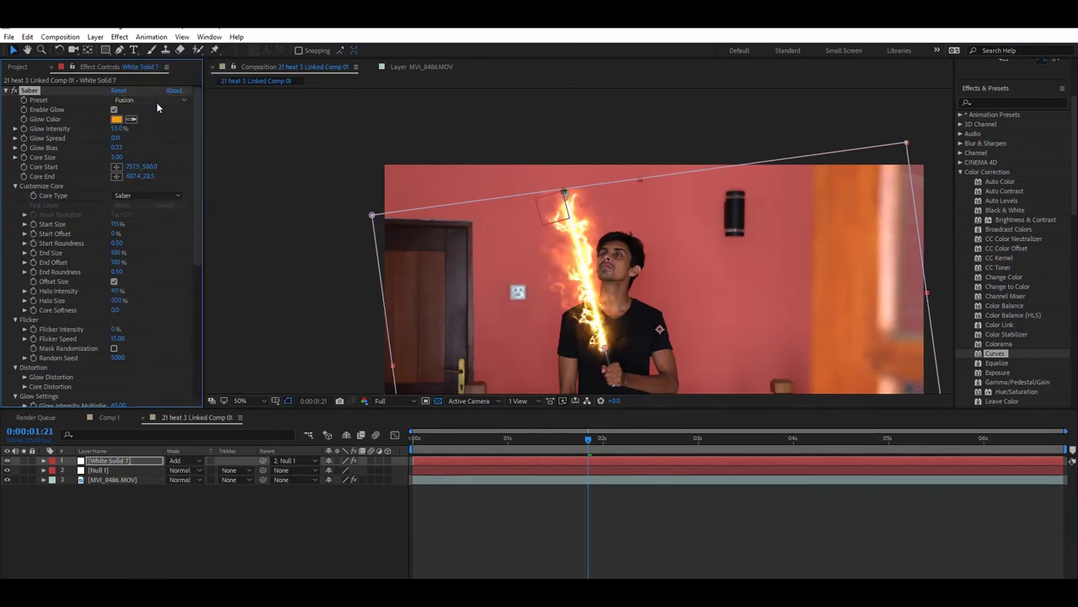
click(156, 100)
click(174, 294)
Try the Myst, Portal and Torch Saber presets
click(152, 99)
click(162, 347)
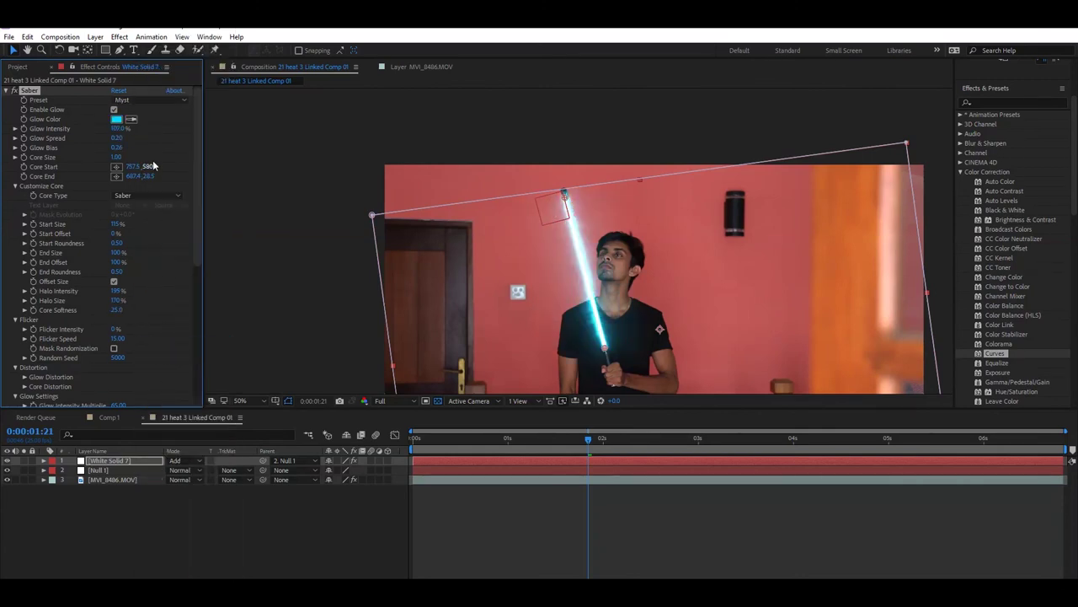
click(146, 100)
click(177, 404)
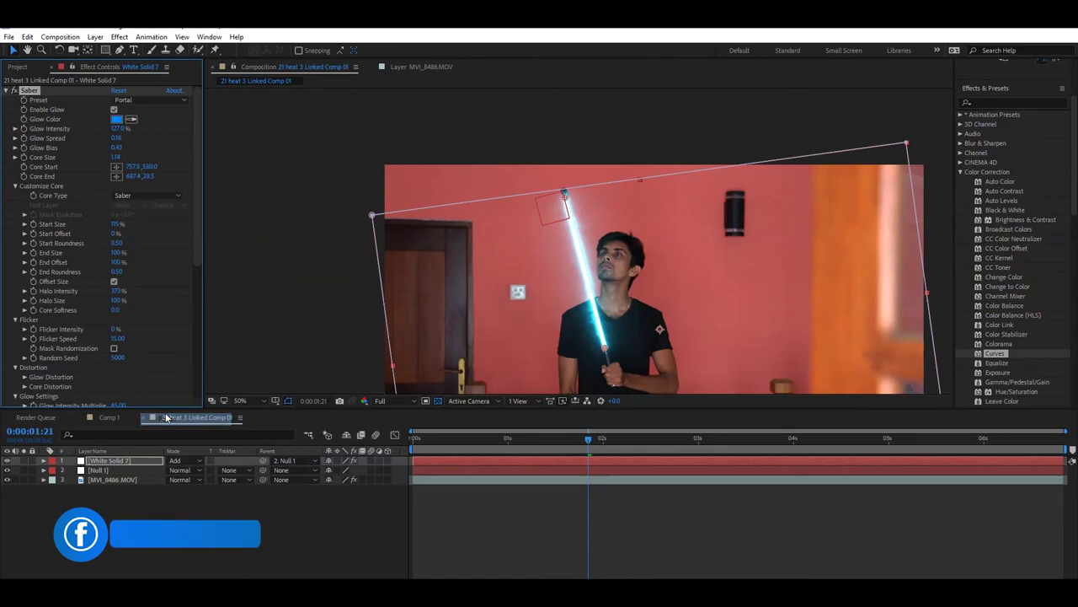
click(148, 100)
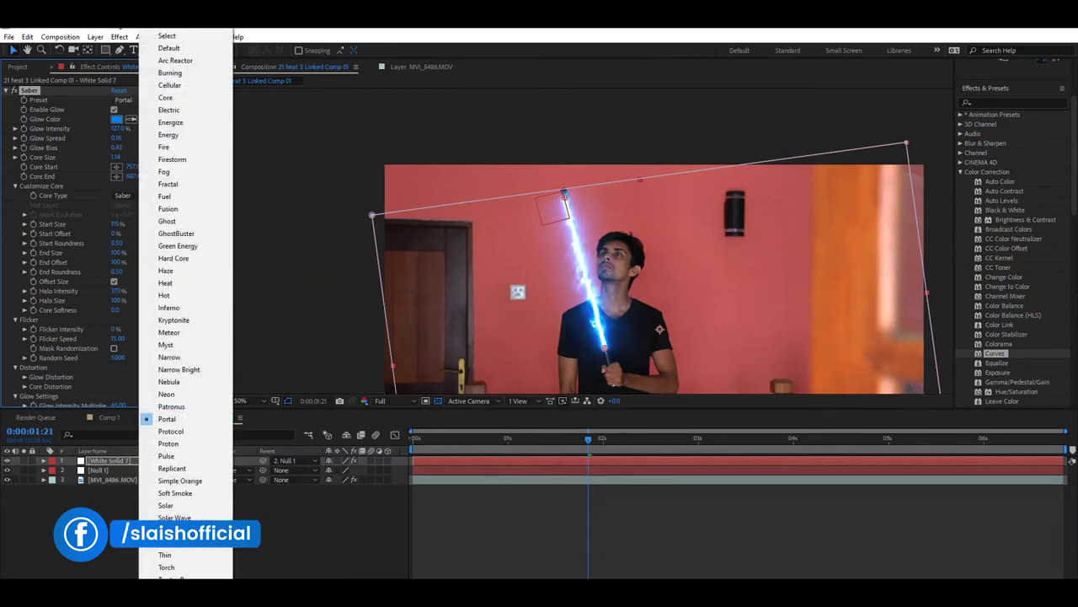
click(190, 566)
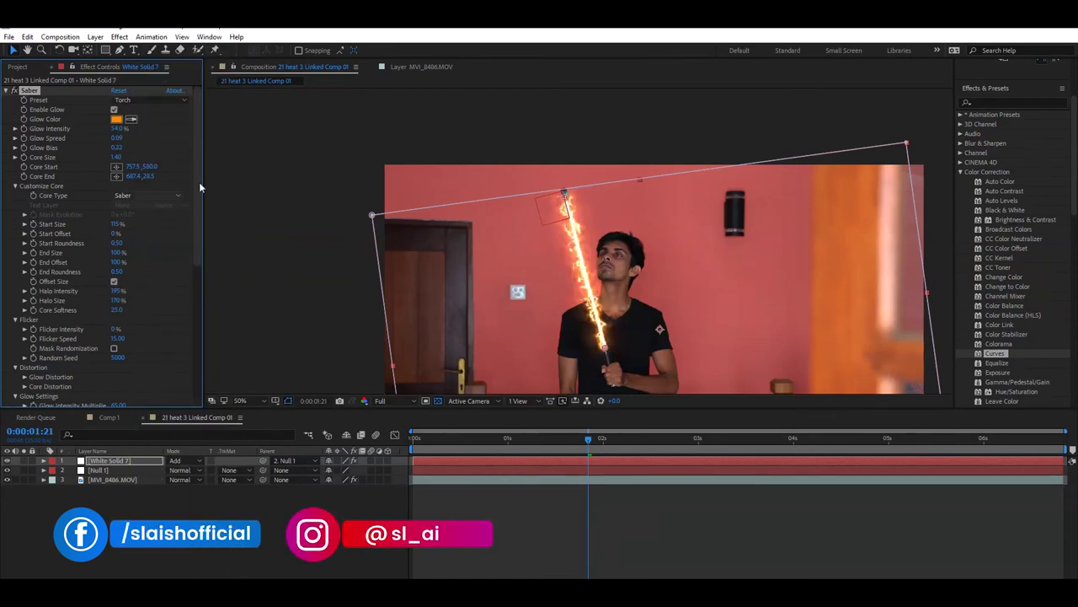
Return the Saber to the blue Default preset and scrub the shot to review
click(147, 100)
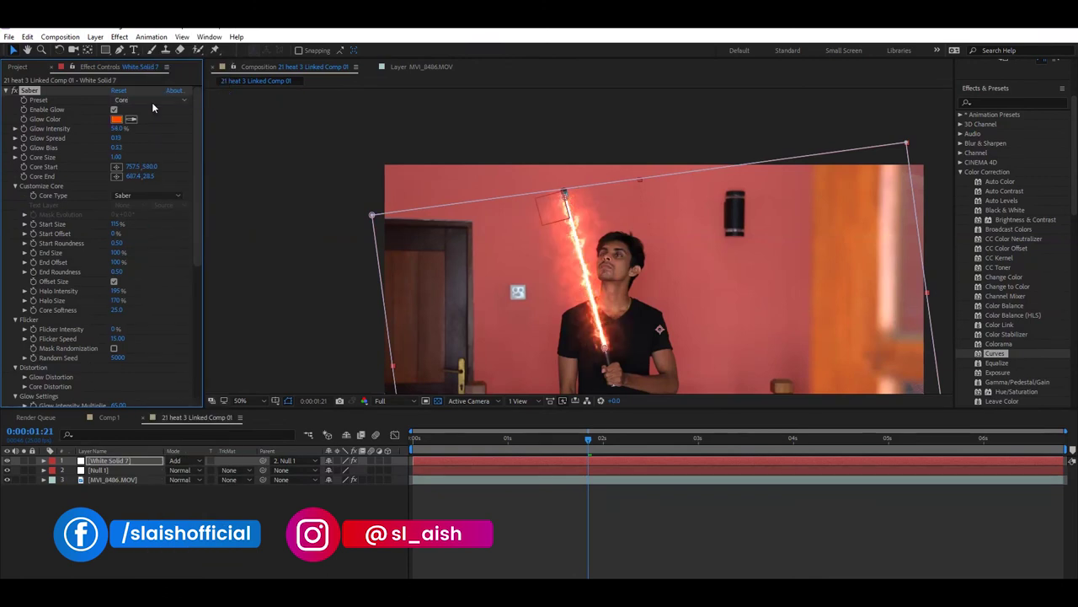
click(152, 102)
click(171, 50)
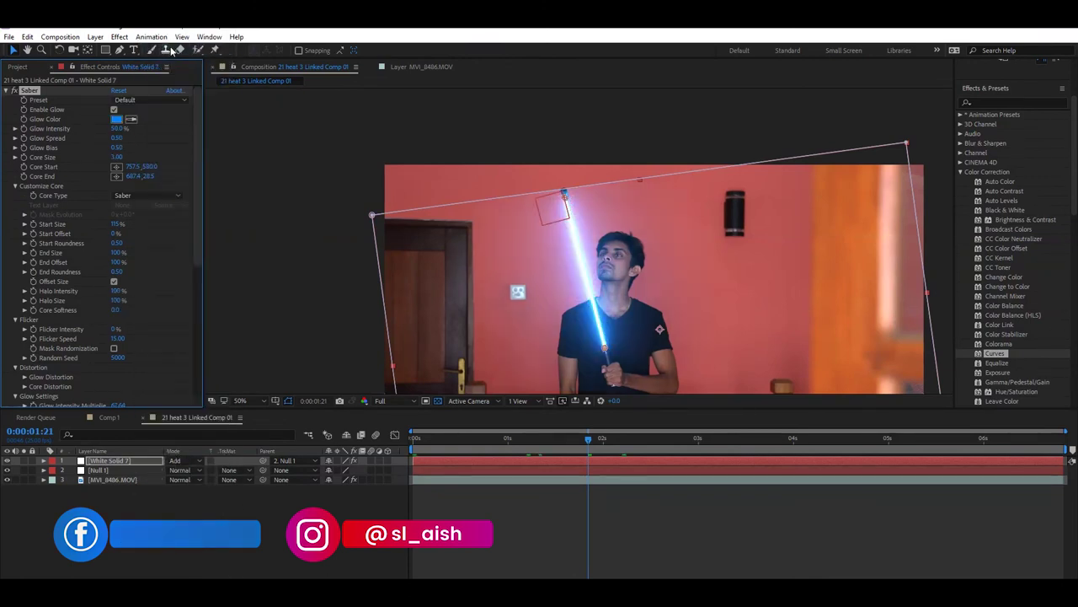
drag(466, 446, 787, 460)
click(785, 500)
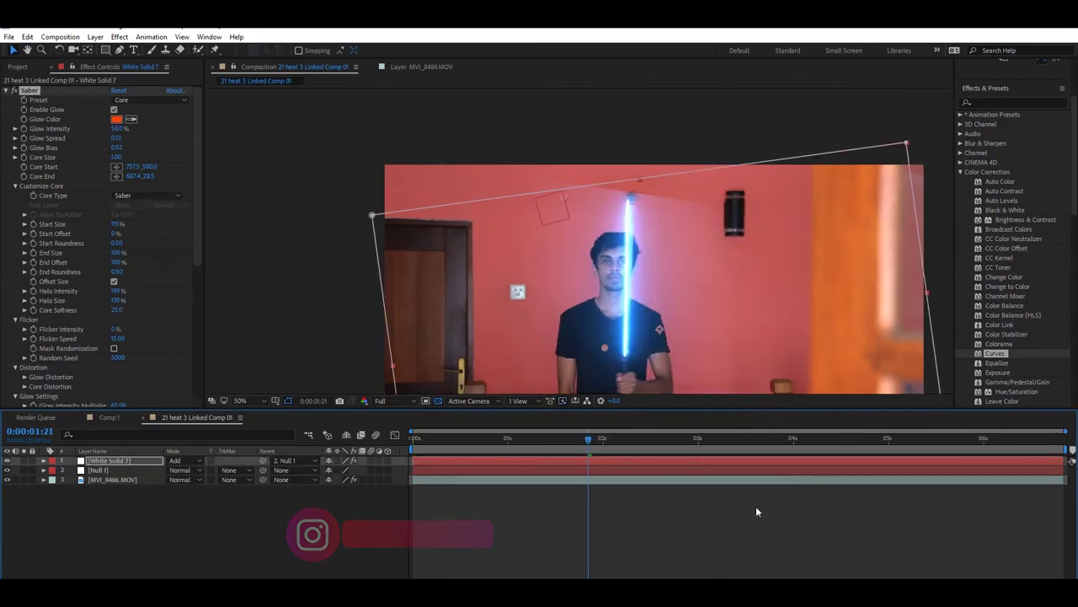